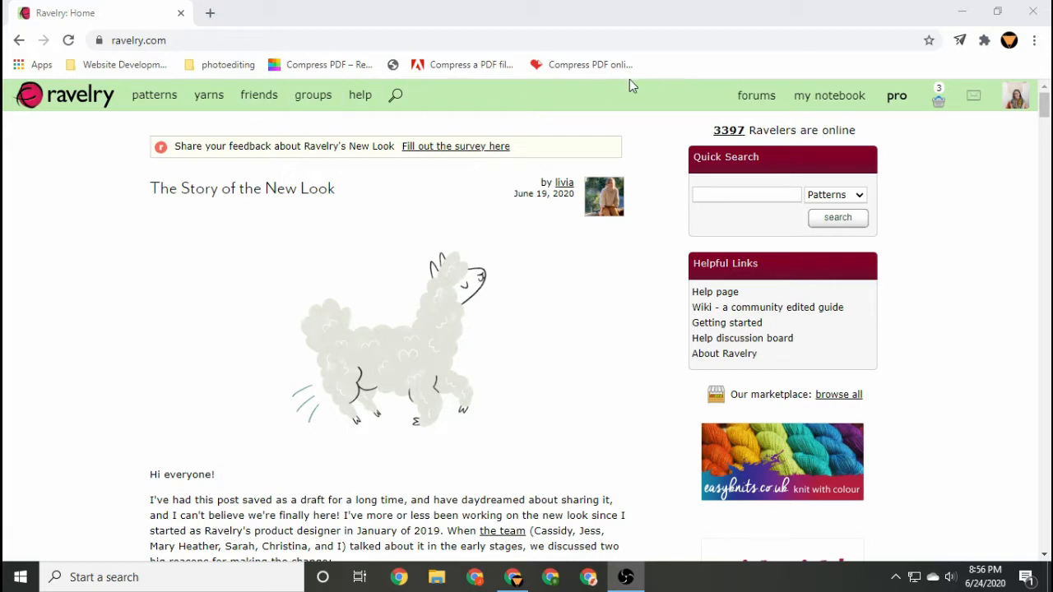
Browse the notebook's queue and then the existing projects list.
mouse_move(827, 92)
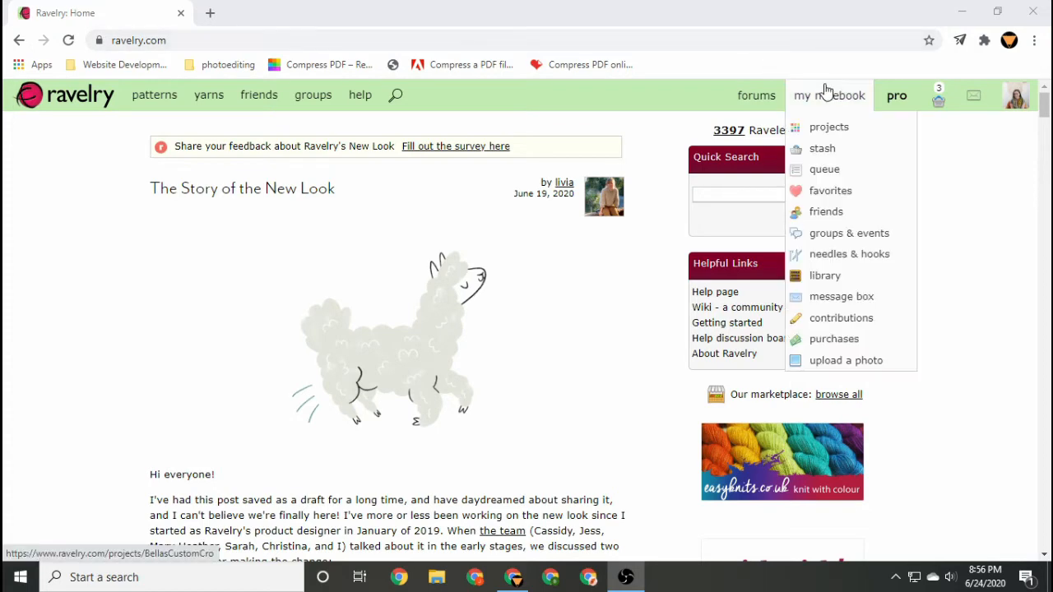
left_click(824, 170)
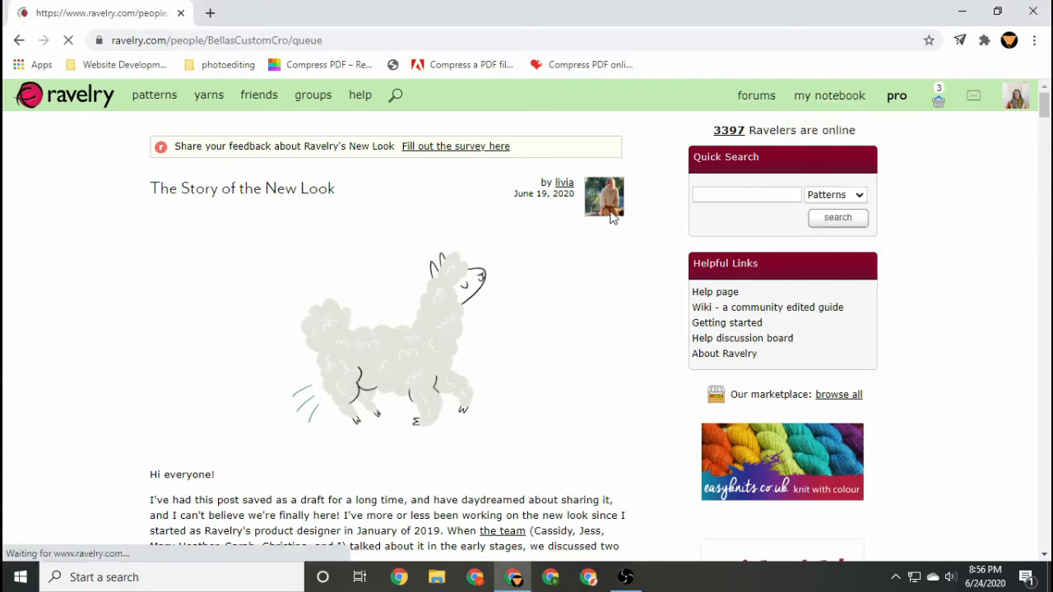
scroll(579, 287, "down", 1)
scroll(576, 288, "down", 4)
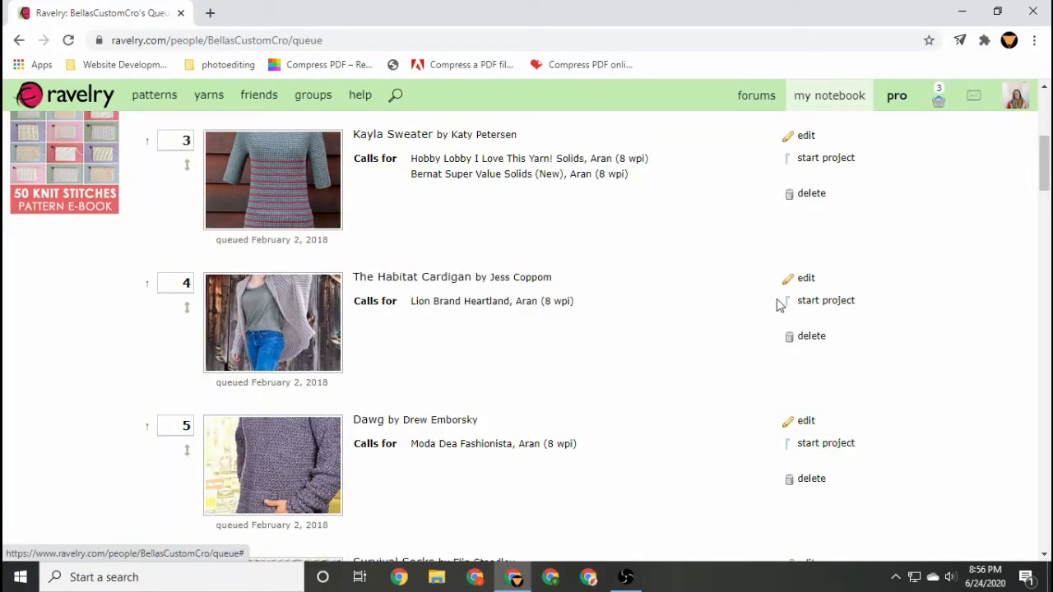
mouse_move(817, 99)
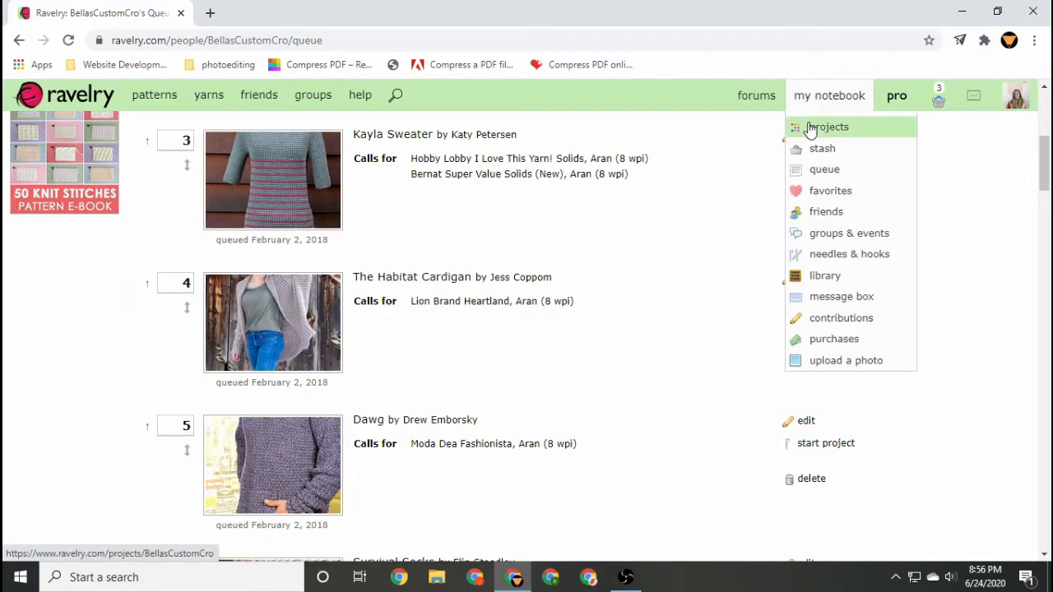
left_click(819, 127)
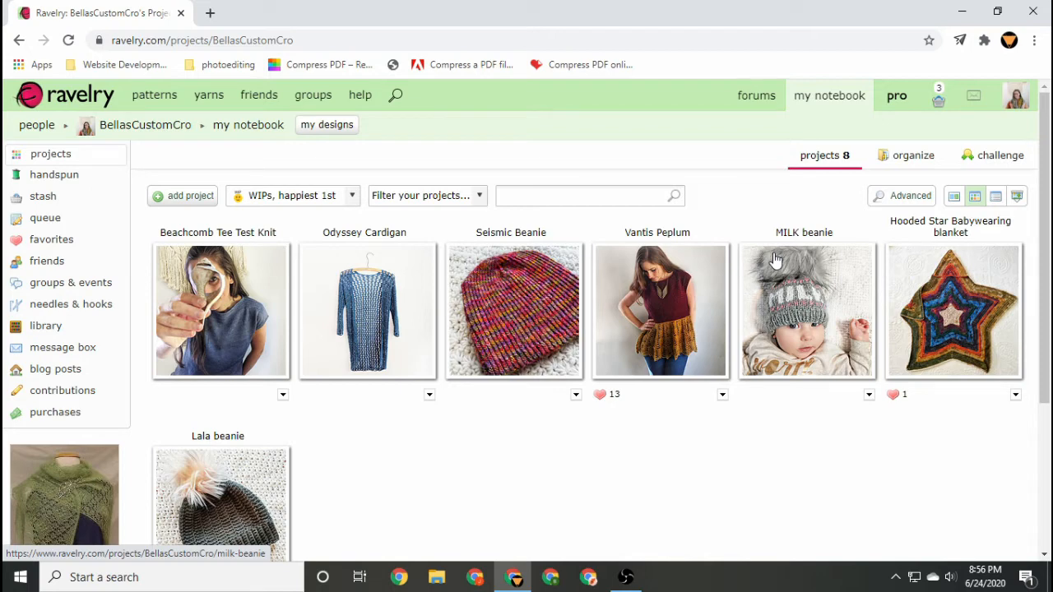
scroll(775, 260, "down", 1)
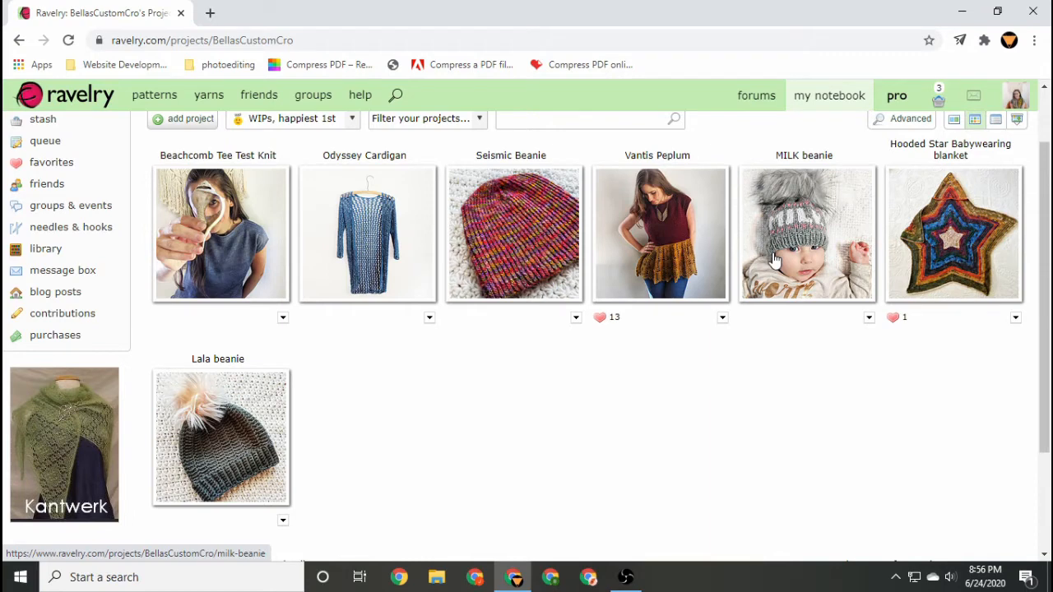
scroll(775, 260, "up", 1)
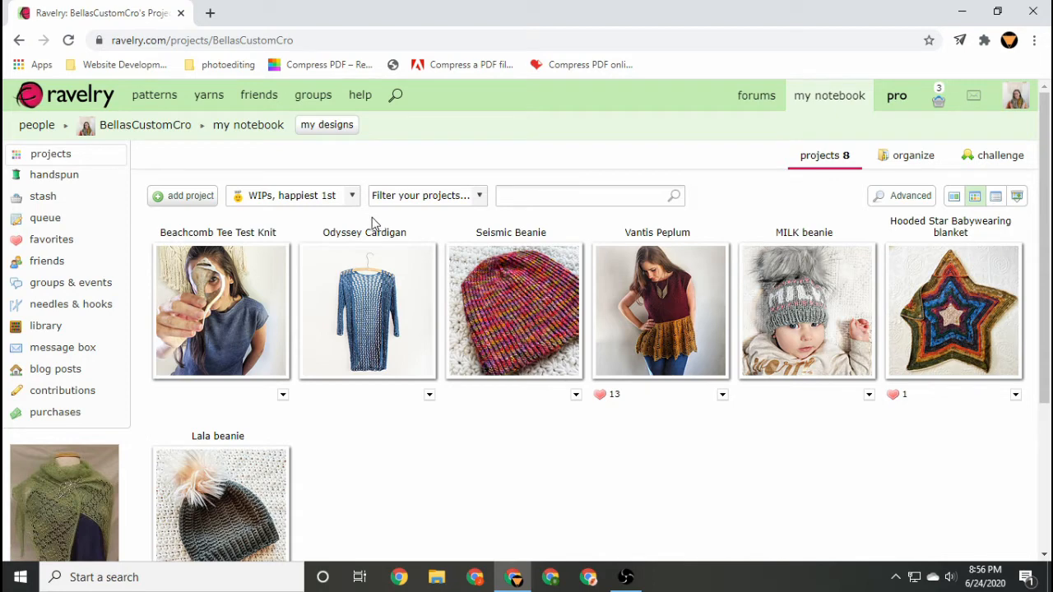
Start a new crochet project named My Favorite Cowl.
left_click(183, 198)
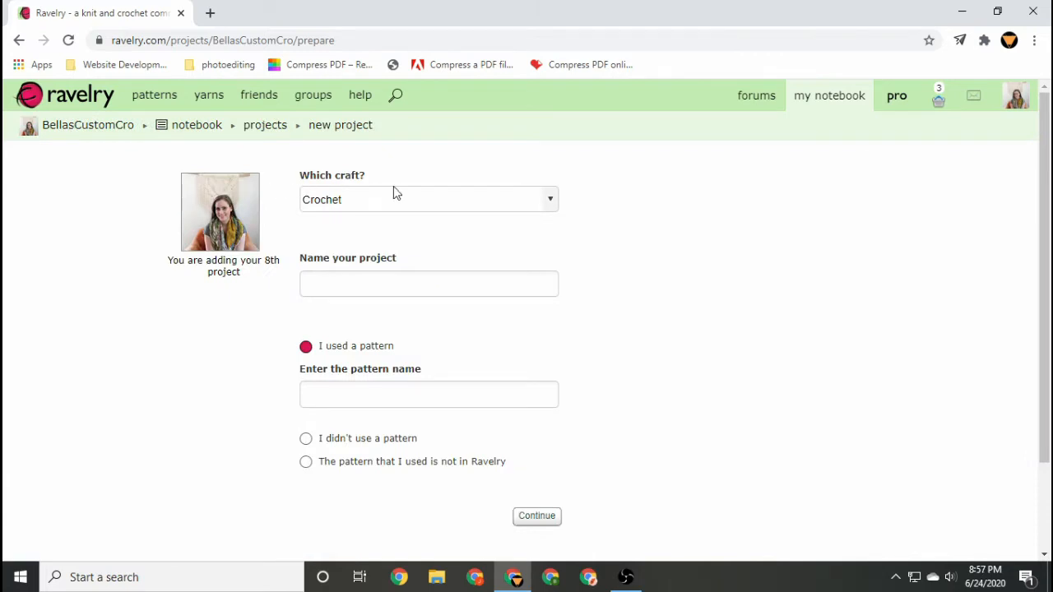
left_click(551, 210)
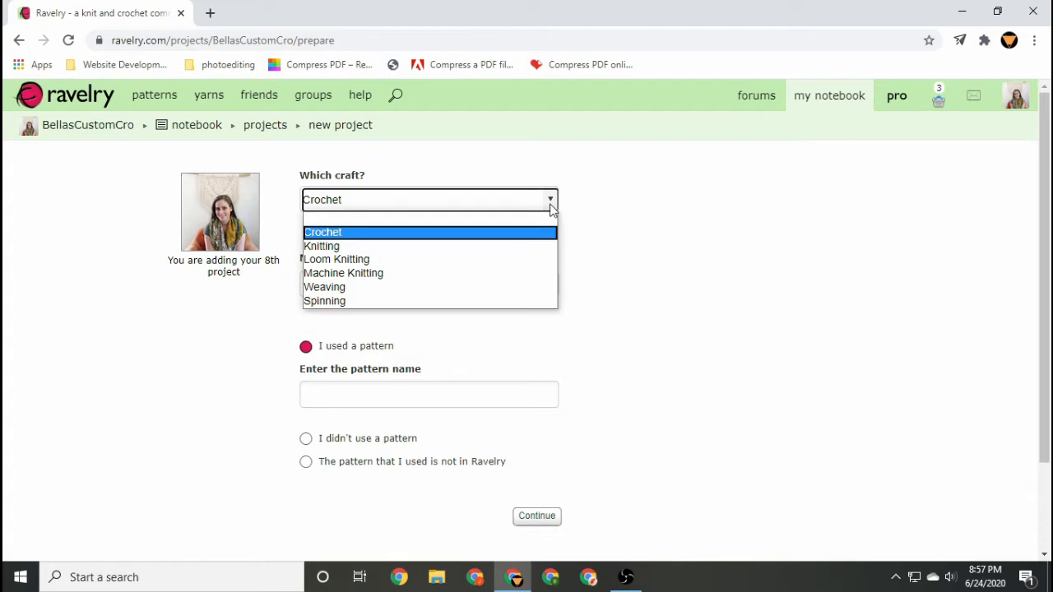
left_click(458, 237)
left_click(375, 278)
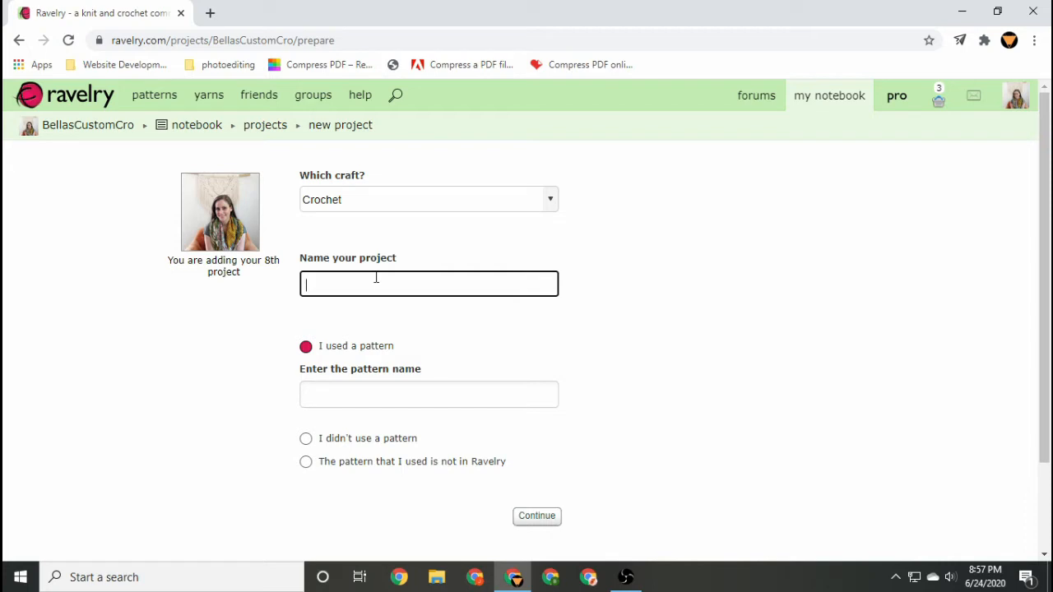
type("My Favorite Cowl")
Enter the pattern name One Skein Wonder Cowl LITE, continue, and choose that pattern from the search results.
scroll(664, 348, "down", 3)
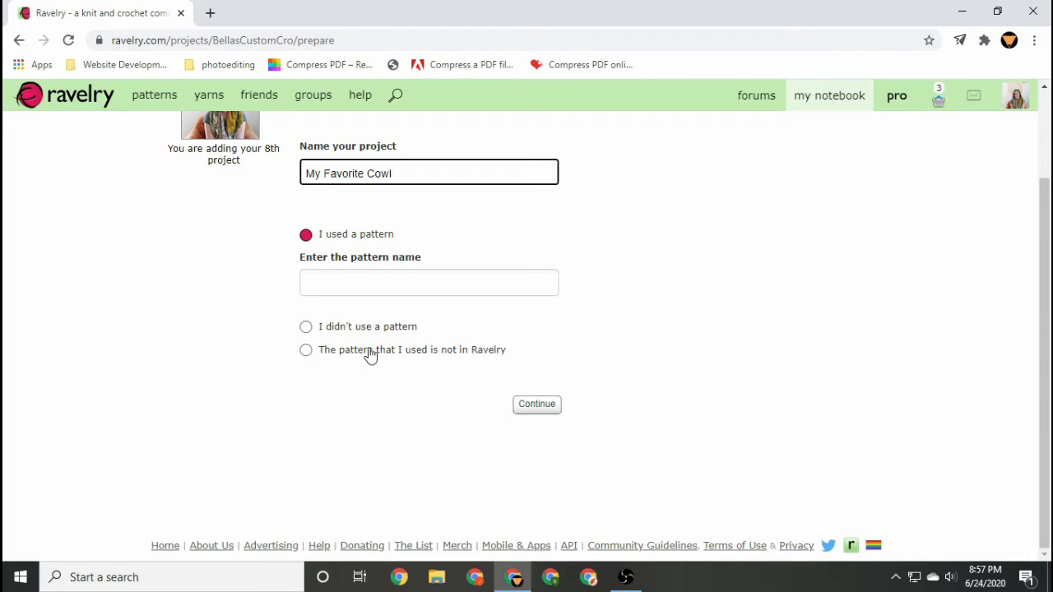
left_click(385, 274)
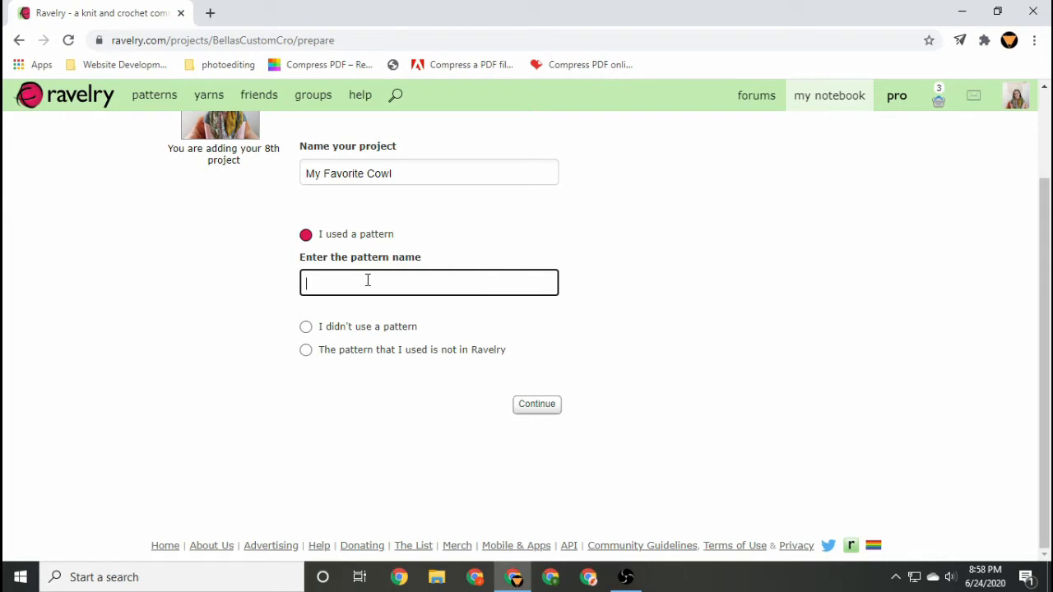
type("One Skein Wonder Cowl LITE")
left_click(535, 404)
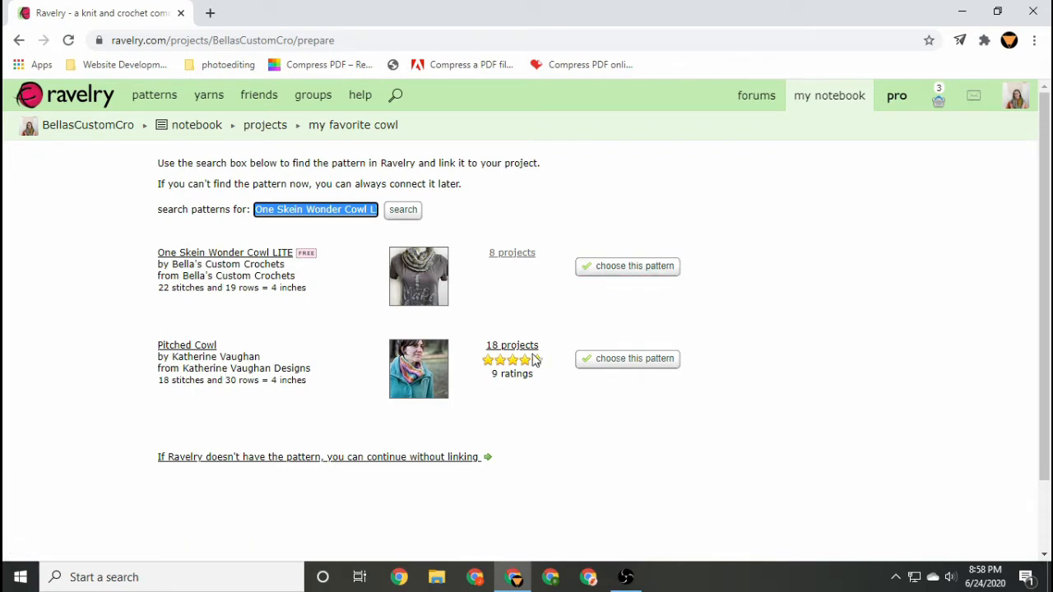
left_click(631, 268)
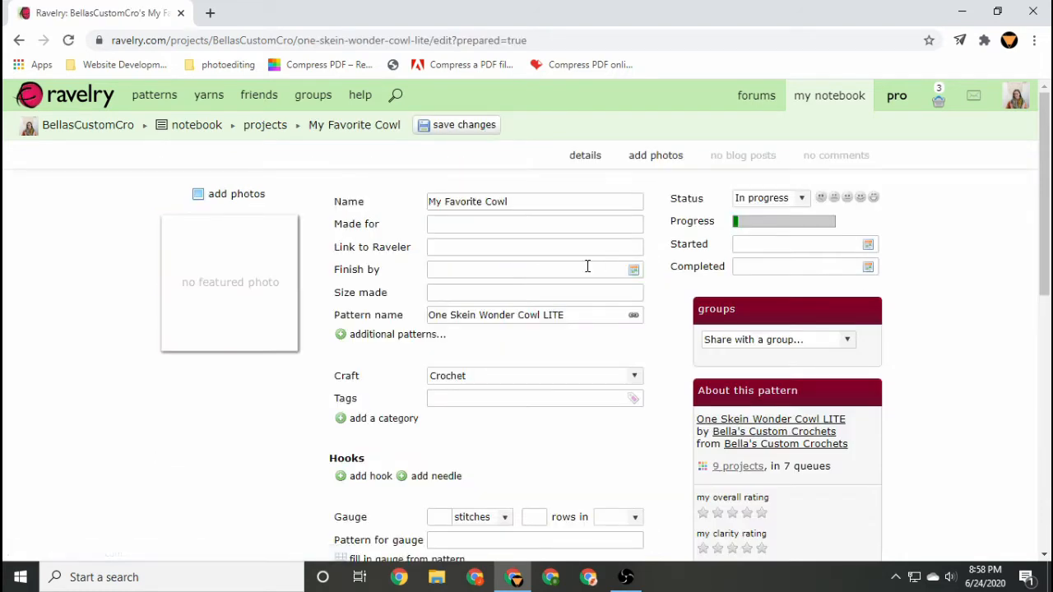
Set Made for to myself and link the project to the Raveler's own username.
left_click(502, 224)
left_click(494, 251)
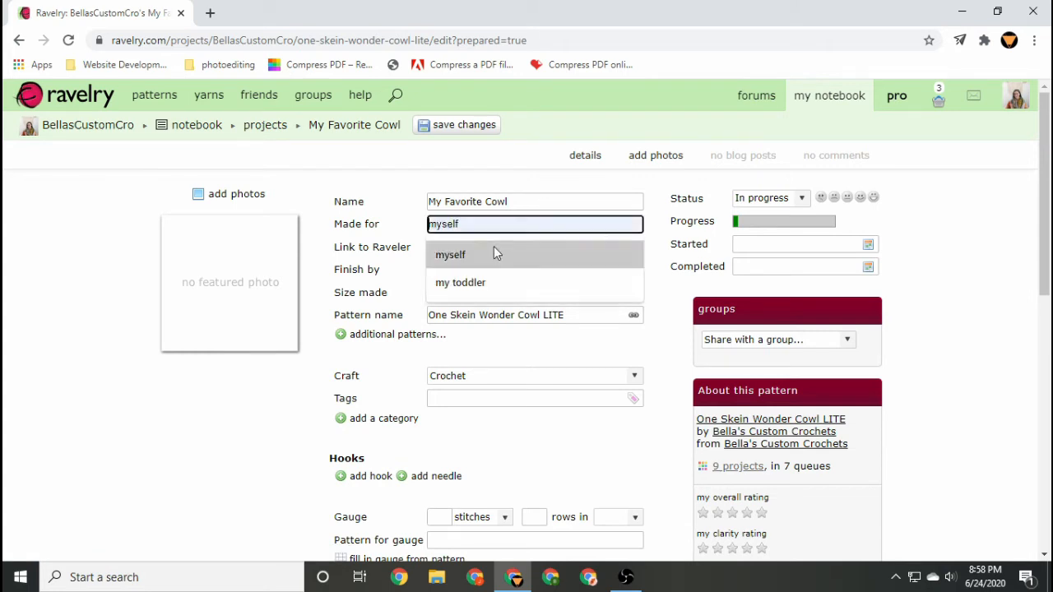
left_click(494, 251)
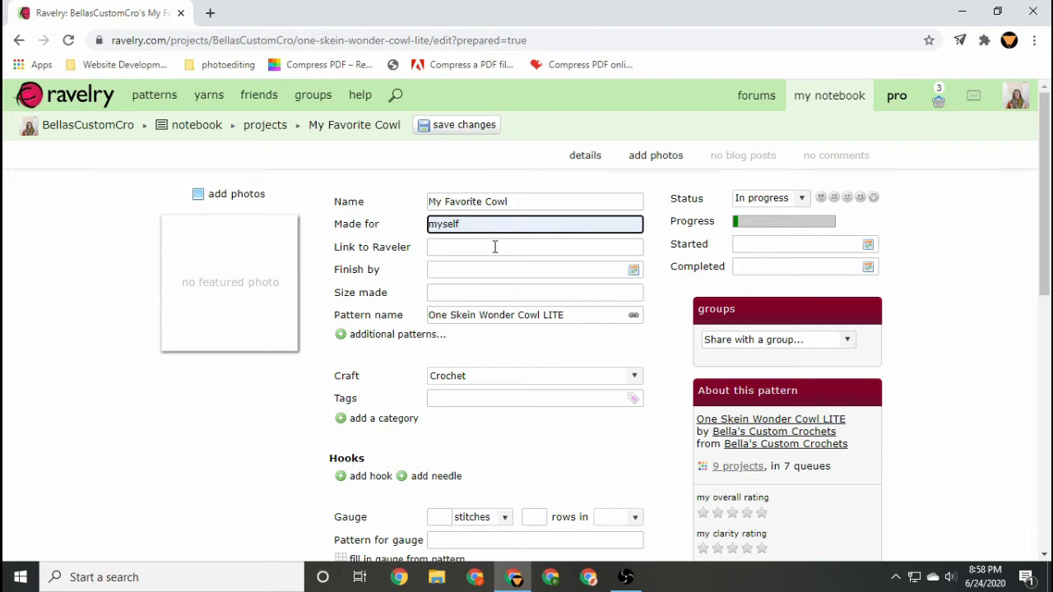
left_click(495, 246)
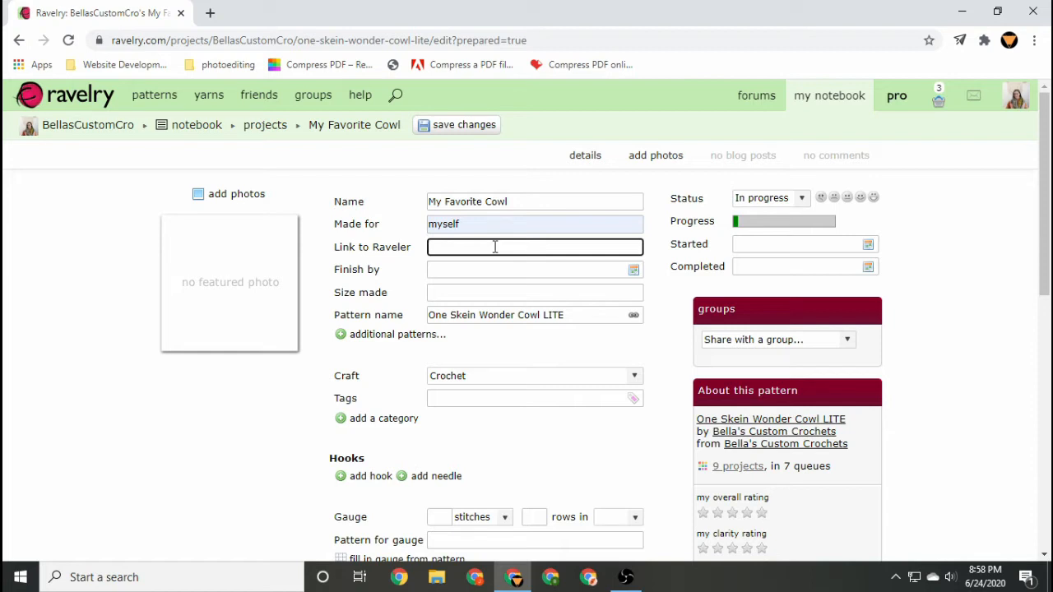
type("@bellascustomcro")
Set the finish-by date to June 24, 2020 and the size made to one size.
left_click(633, 270)
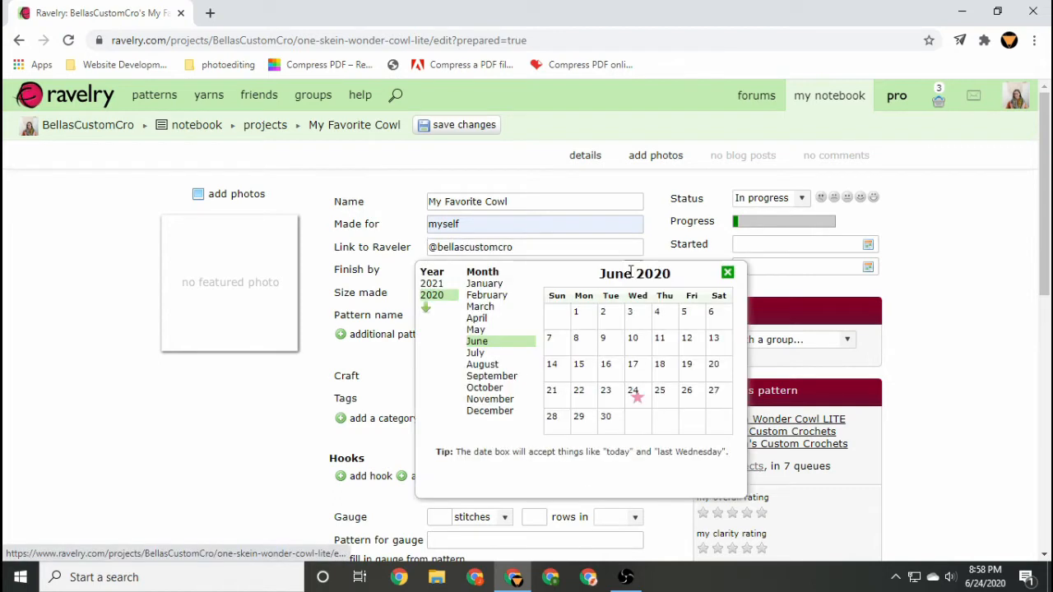
left_click(633, 390)
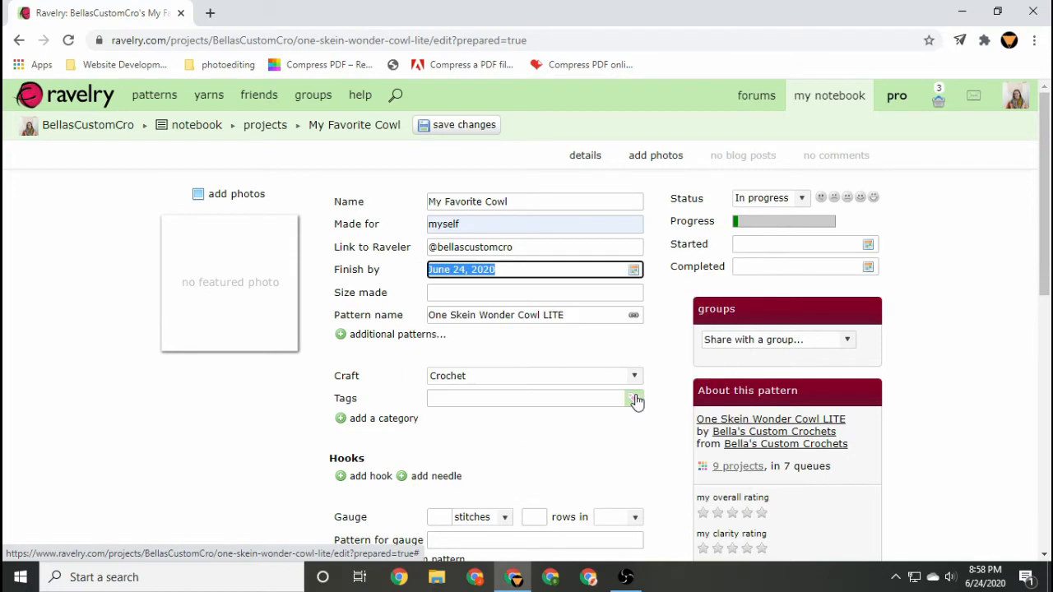
left_click(640, 294)
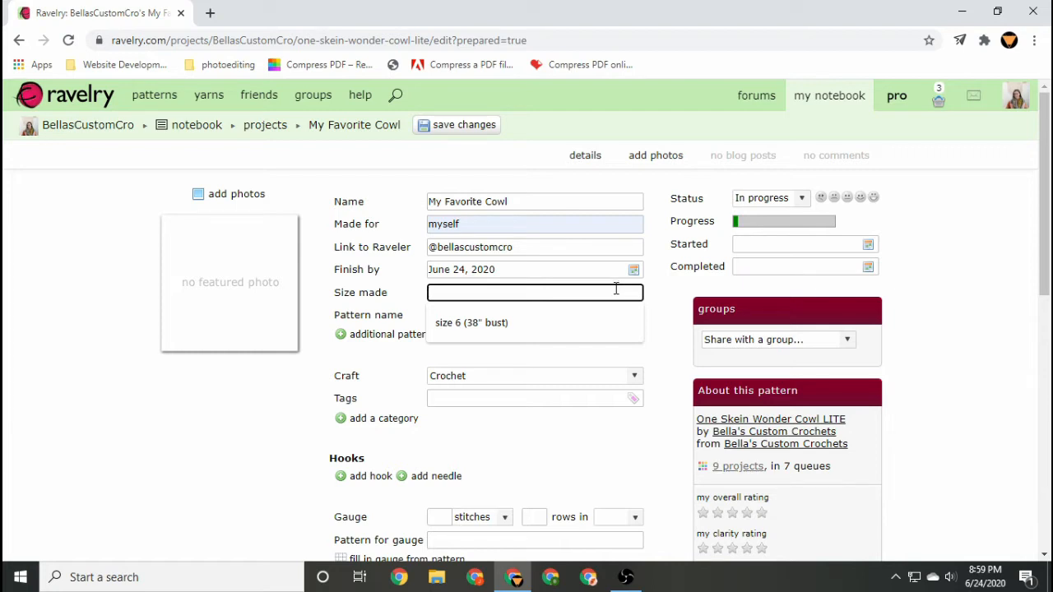
type("one size")
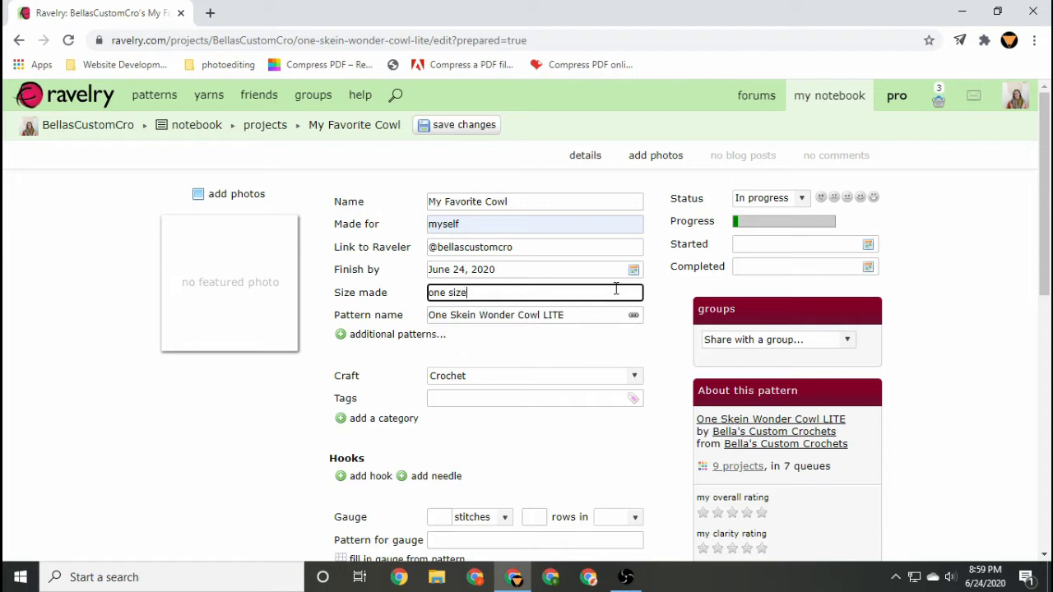
left_click(652, 349)
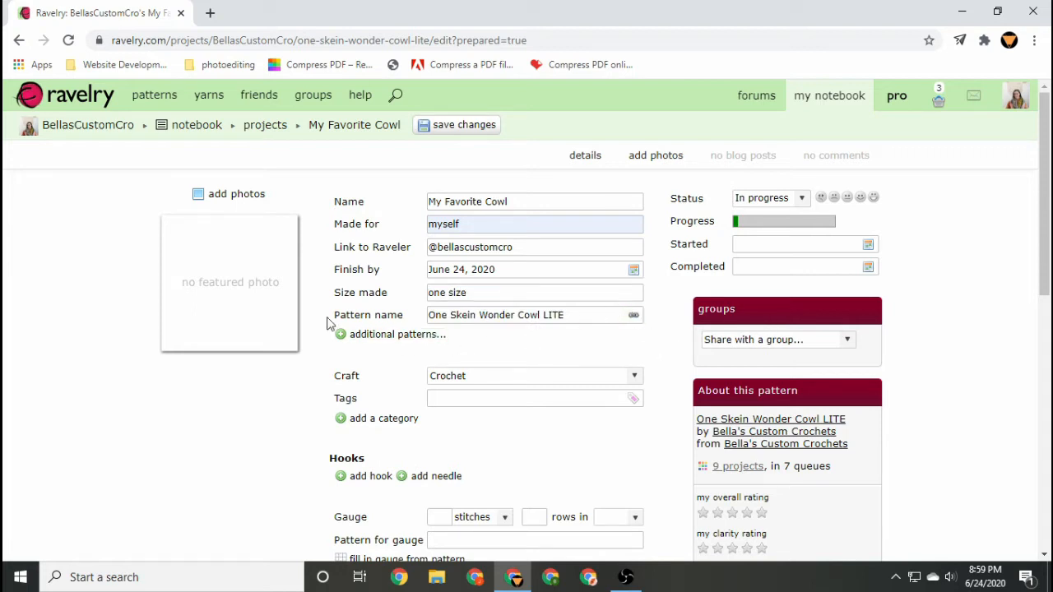
Add an additional incorporated pattern field to the project.
left_click(348, 337)
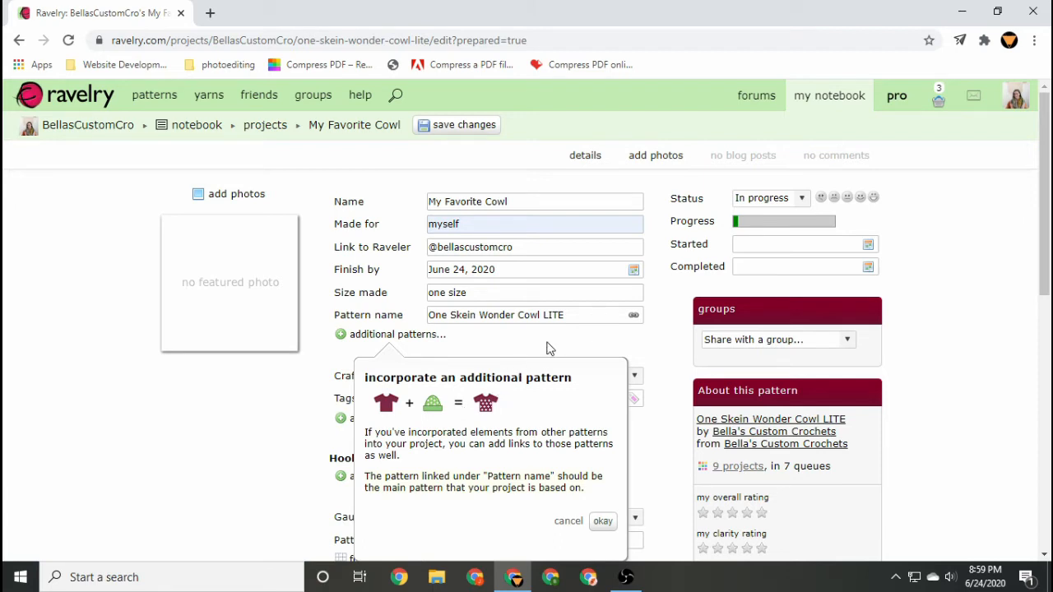
left_click(568, 521)
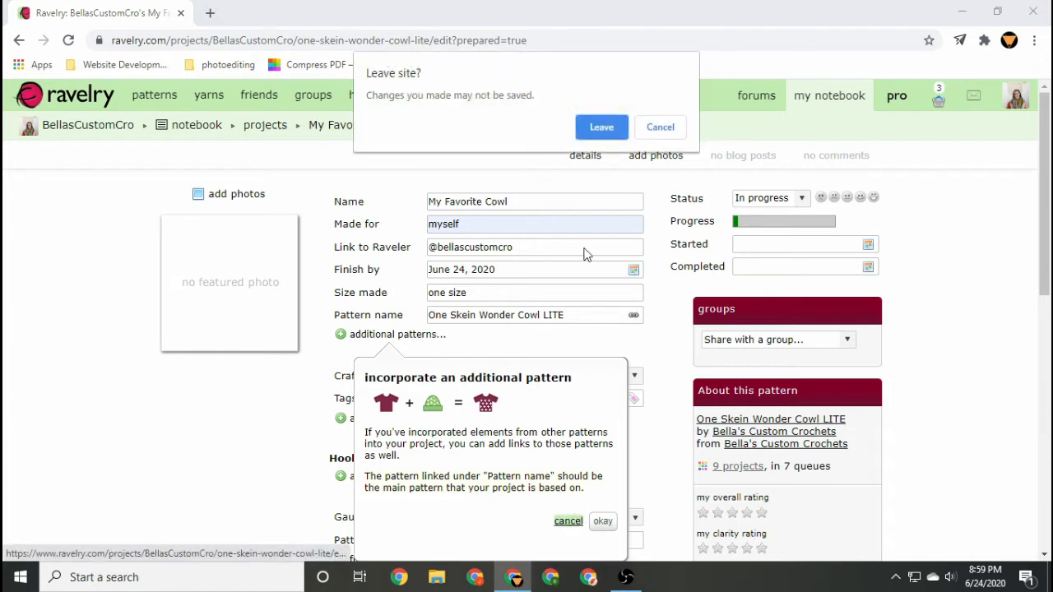
left_click(646, 132)
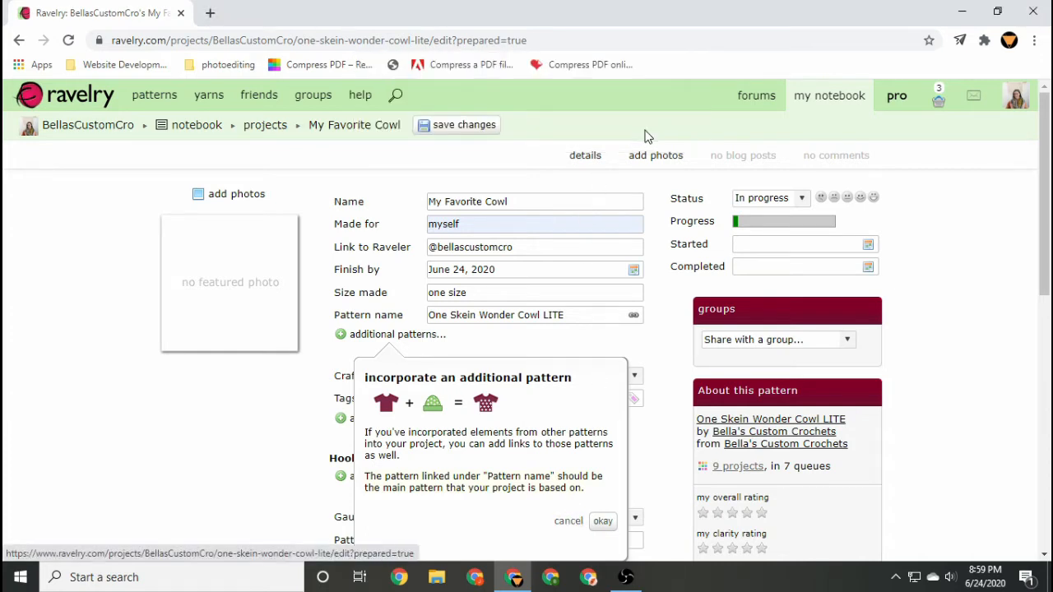
left_click(603, 520)
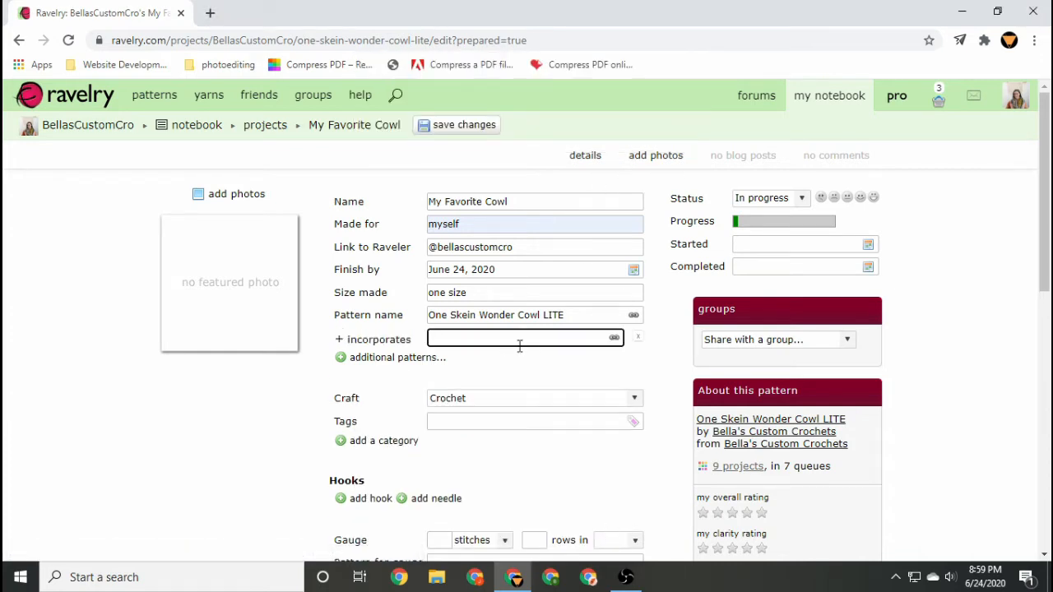
Tag the project with cowl, one skein project, neckwarmer and add the common tag #cowl.
scroll(448, 378, "down", 1)
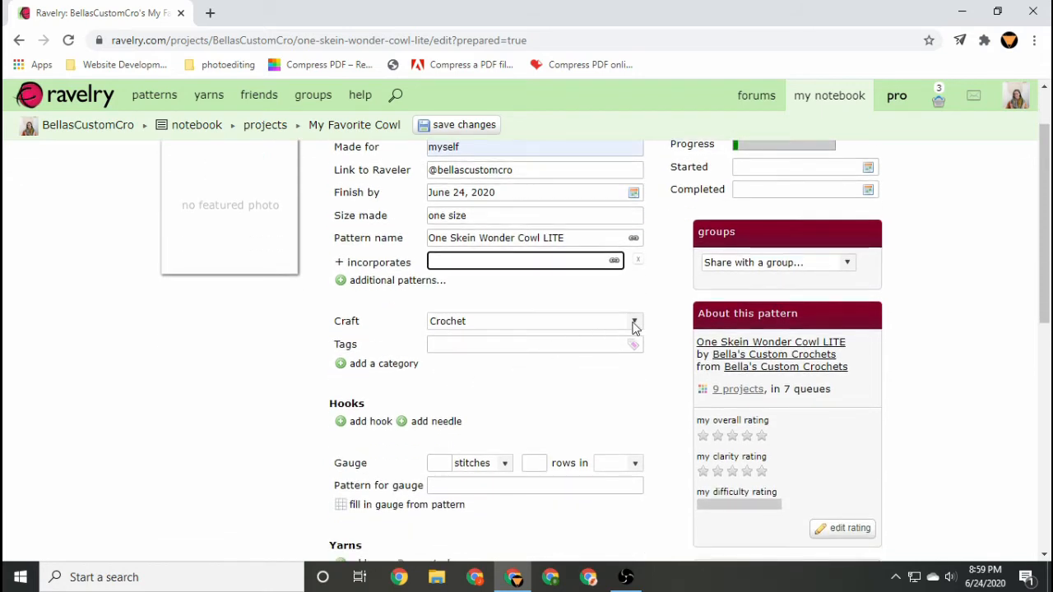
left_click(576, 344)
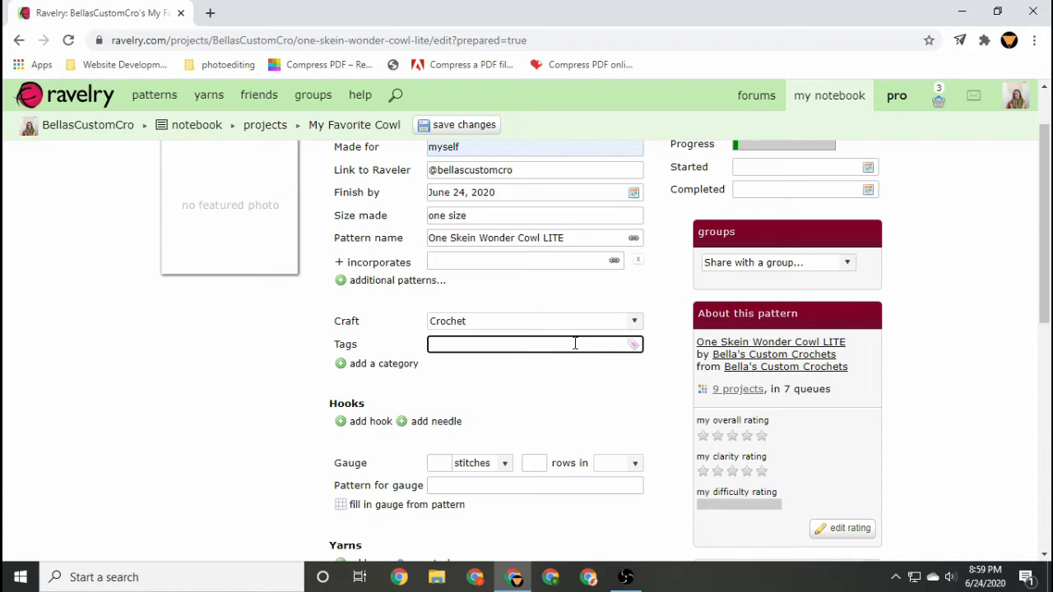
type("cowl, one skein project, c")
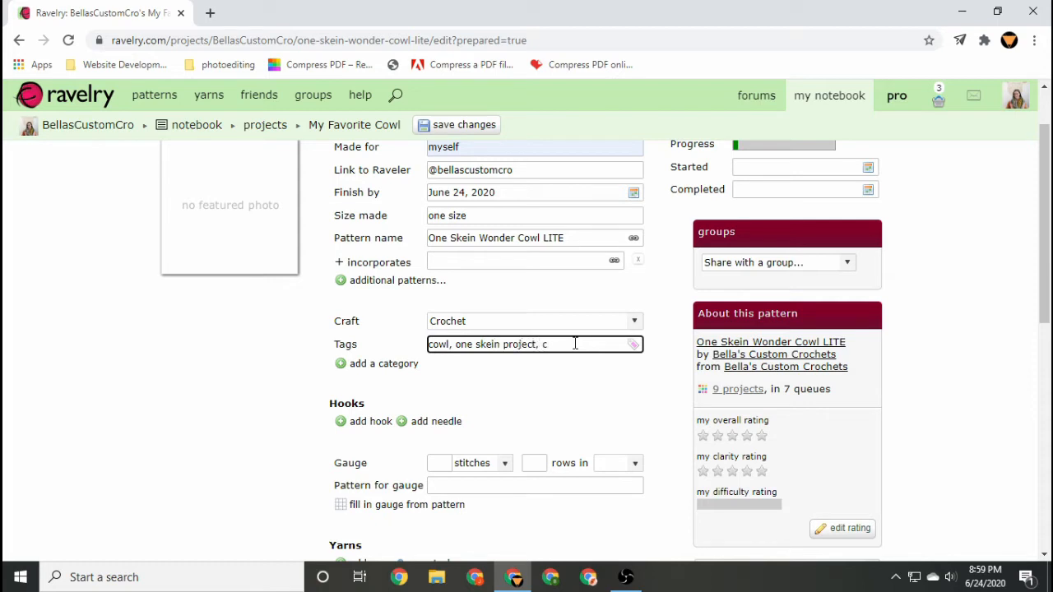
key("BackSpace")
type("neckwarmer")
left_click(636, 345)
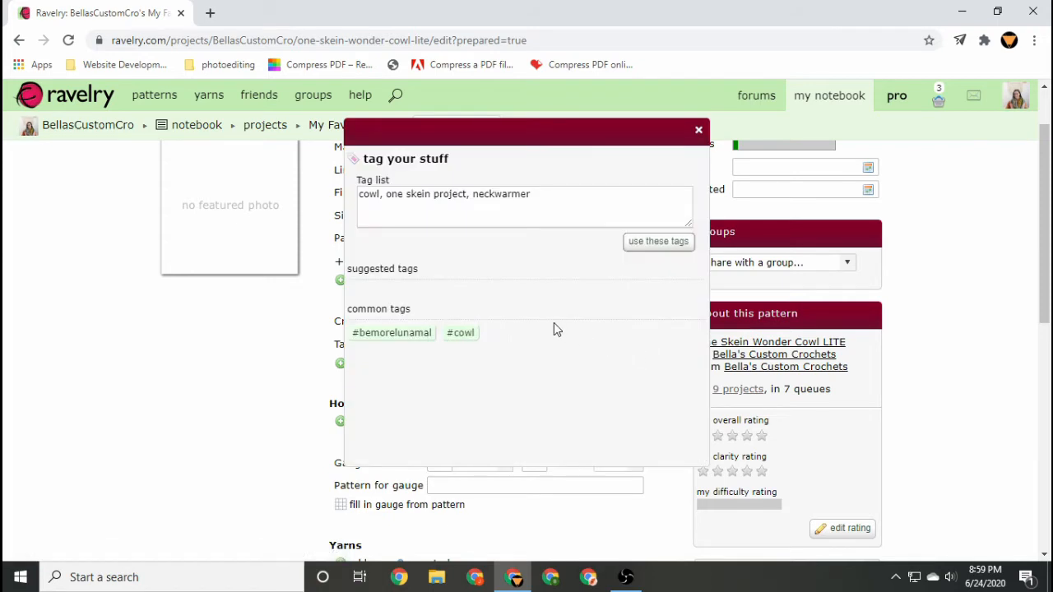
left_click(463, 334)
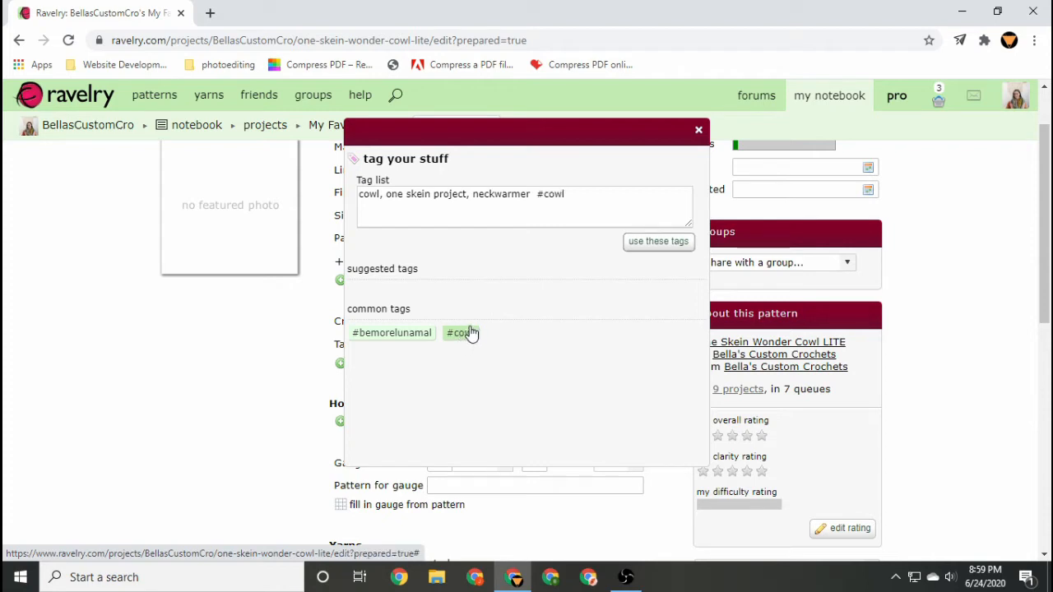
left_click(652, 247)
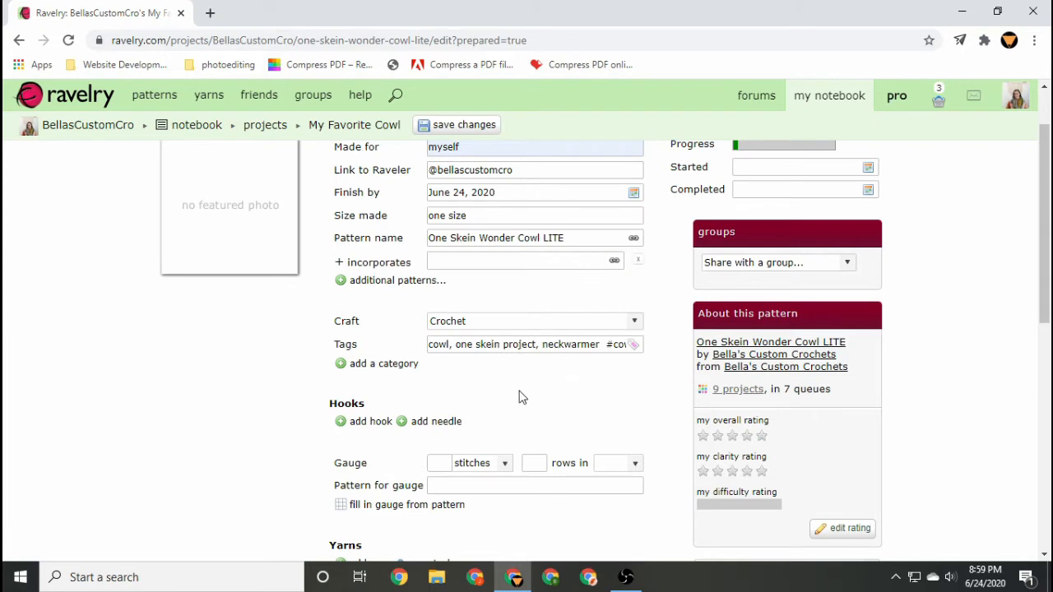
Add a hook and set its size to 3.75 mm (F).
scroll(519, 397, "down", 2)
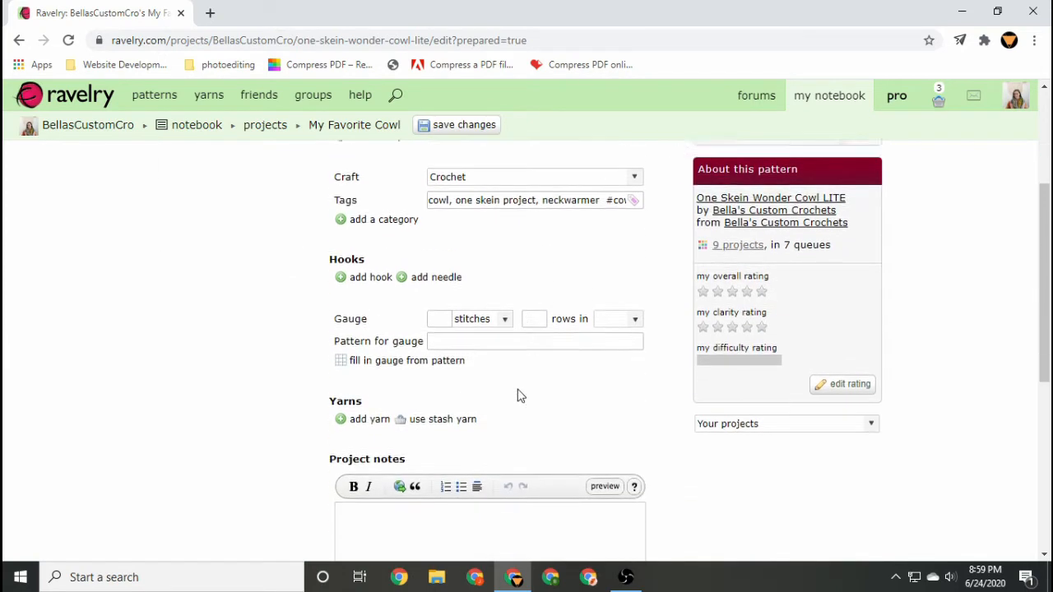
left_click(371, 268)
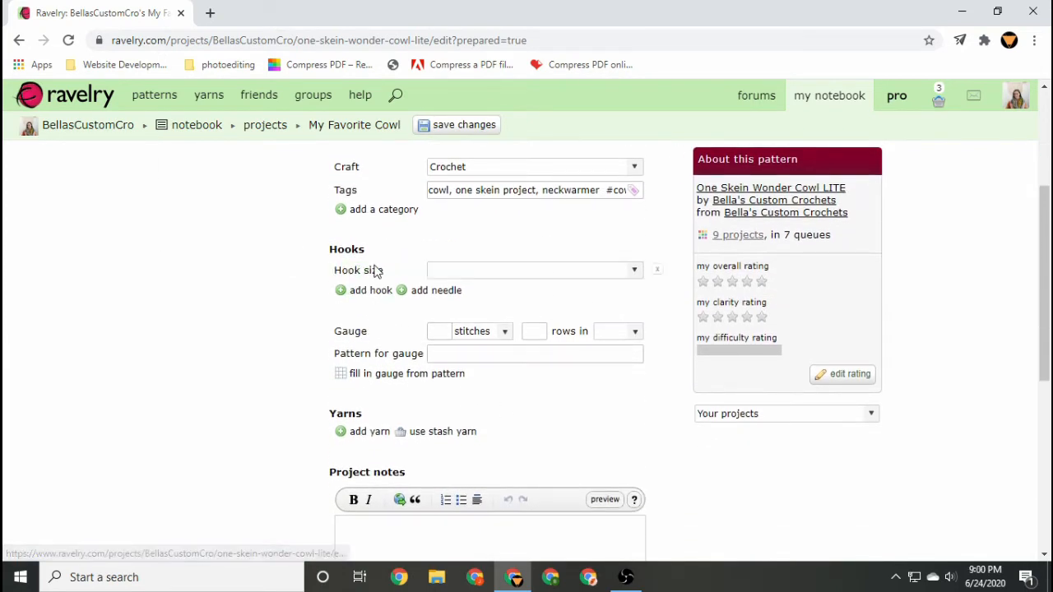
left_click(635, 271)
scroll(555, 343, "down", 5)
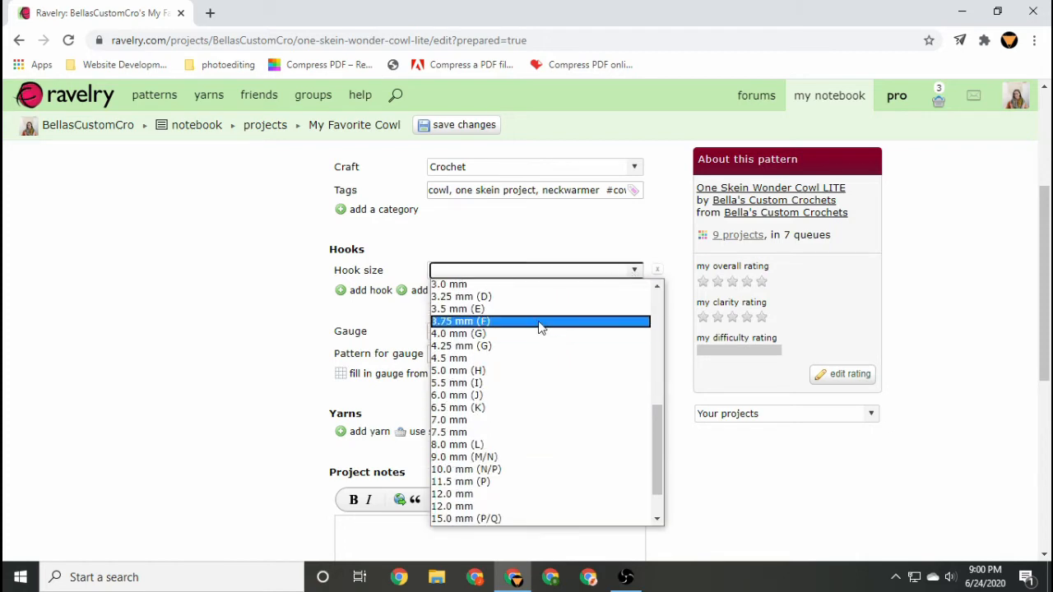
left_click(541, 322)
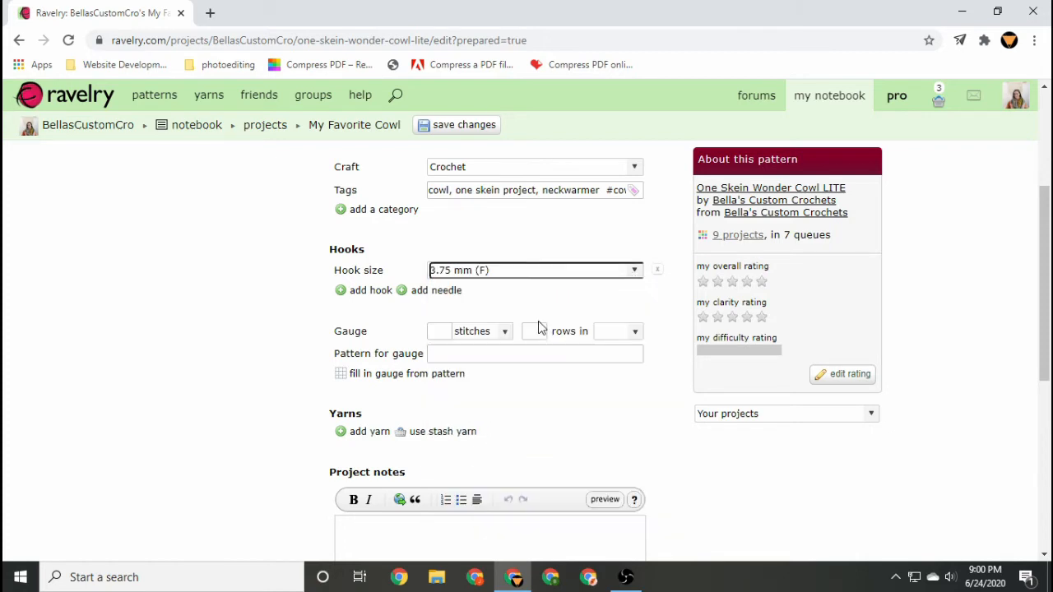
Add a second hook and set its size to 4.0 mm (G).
left_click(355, 297)
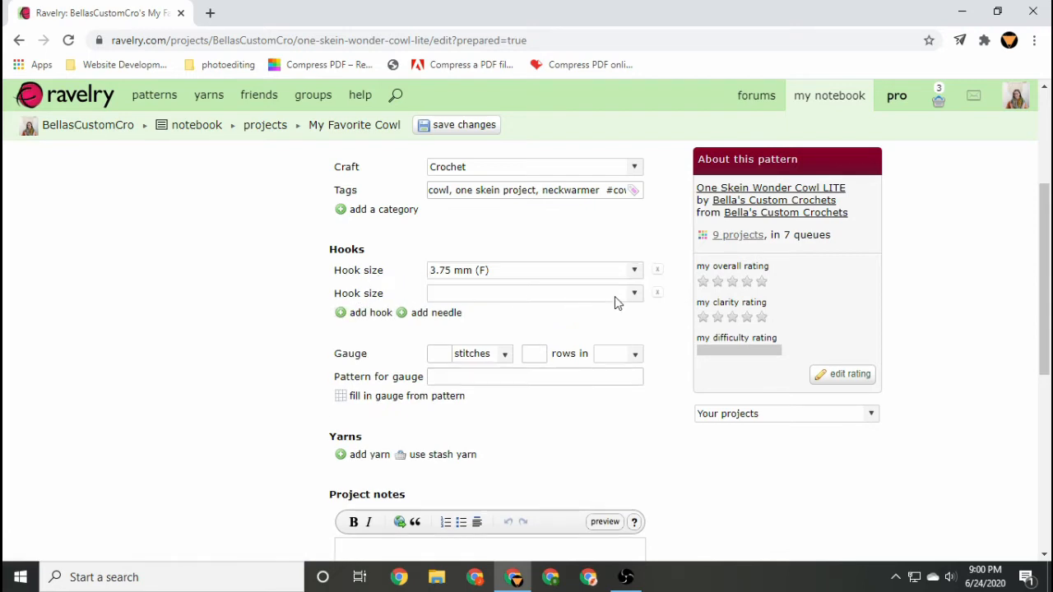
left_click(635, 294)
scroll(582, 392, "down", 5)
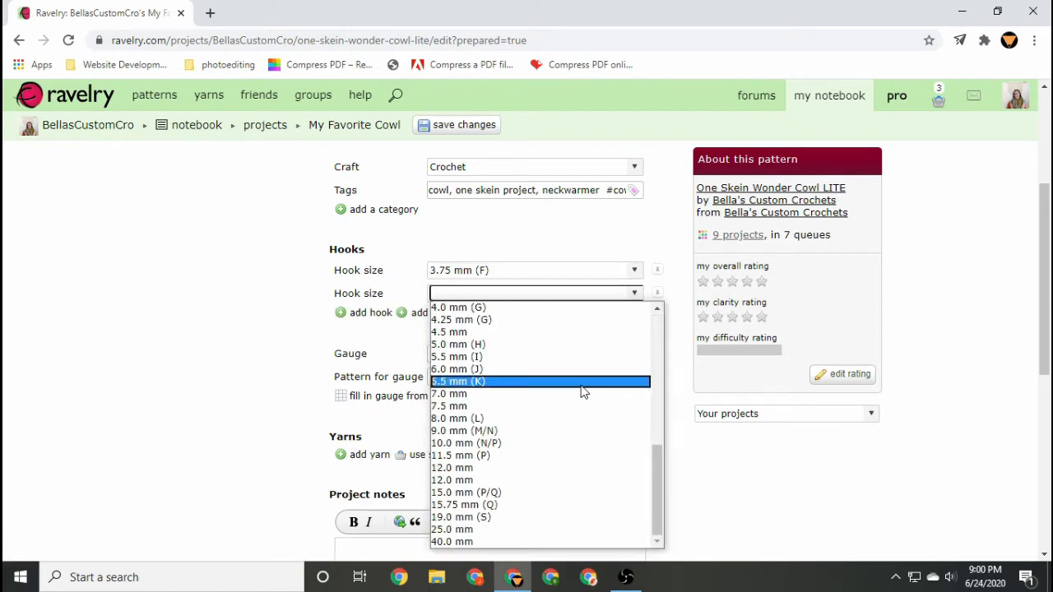
left_click(553, 314)
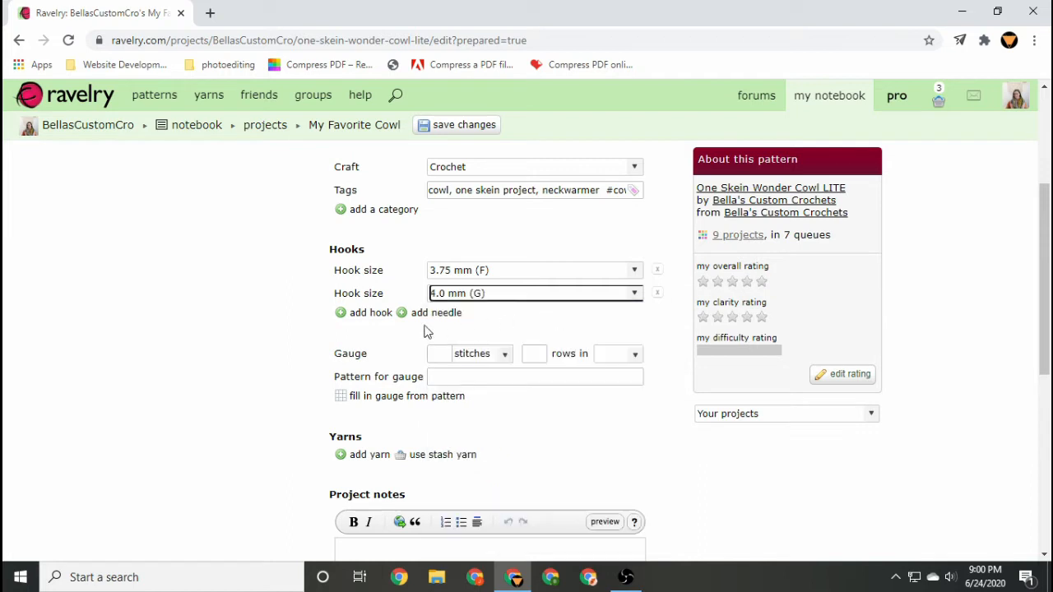
left_click(250, 322)
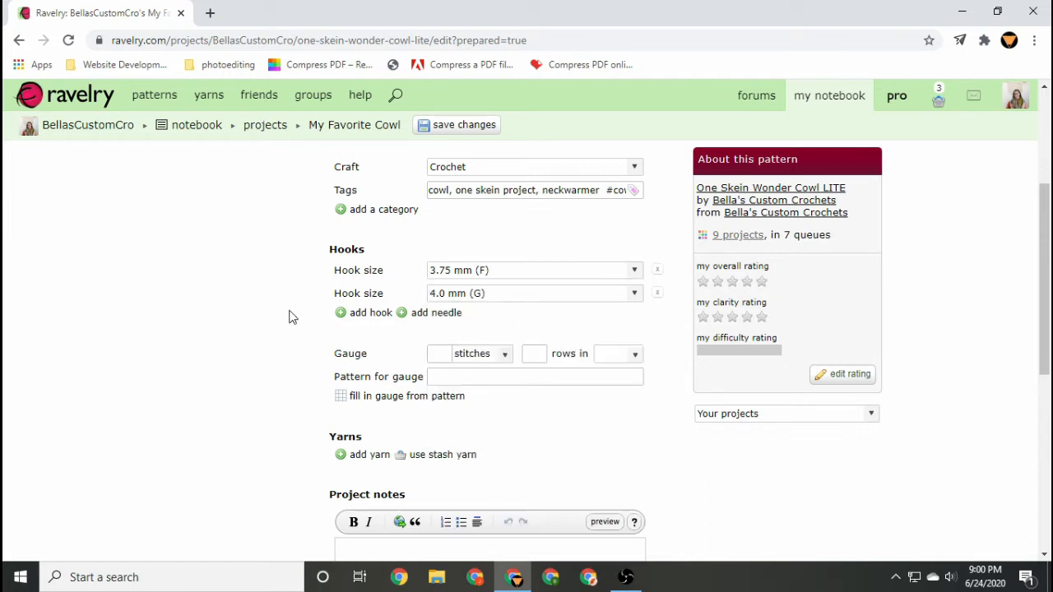
Set the gauge to 22 stitches and 19 rows in 4".
left_click(433, 355)
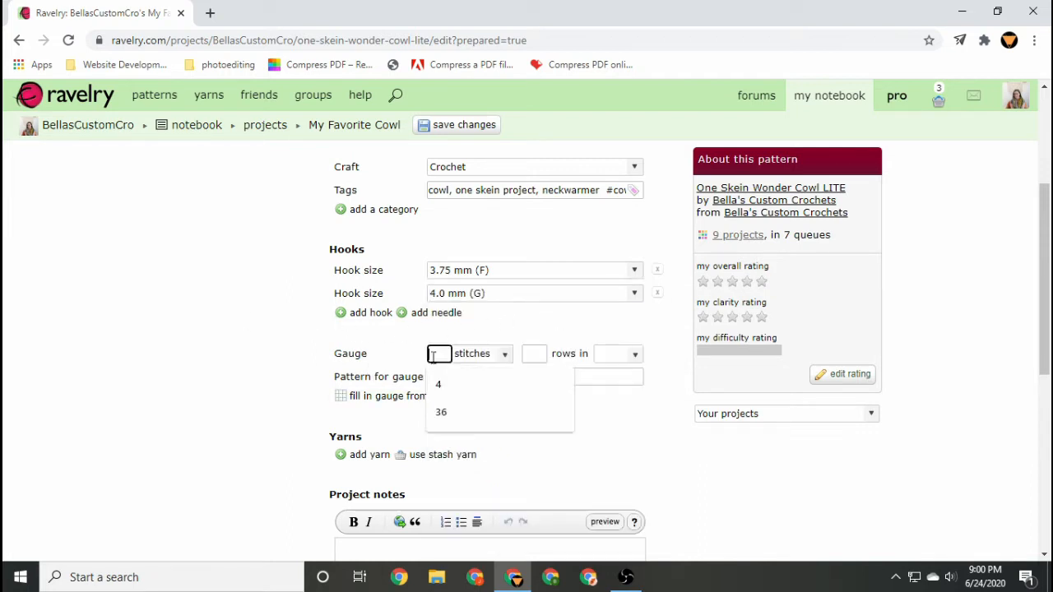
type("22")
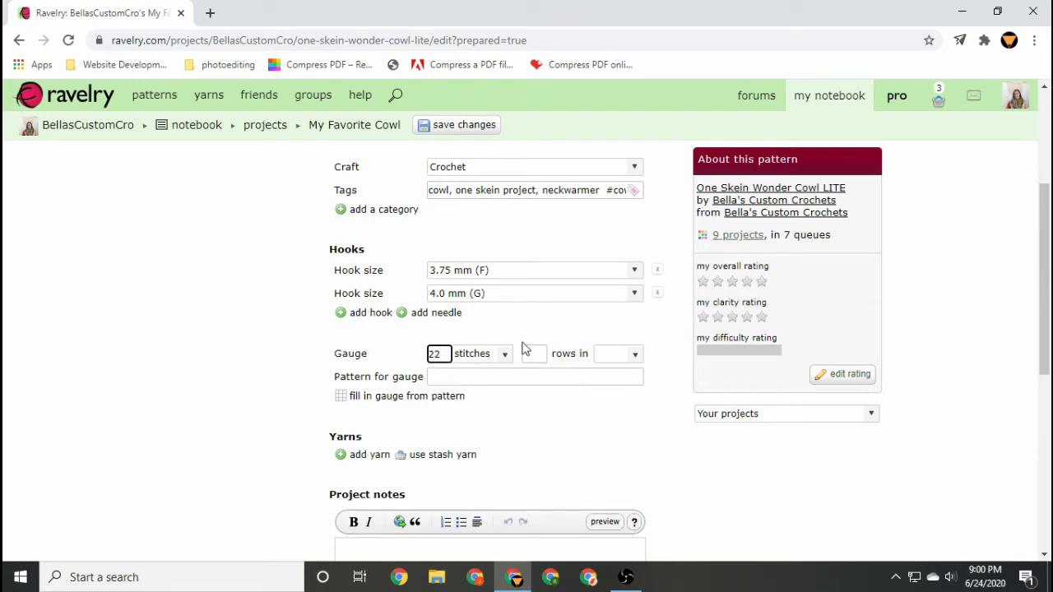
left_click(535, 353)
type("19")
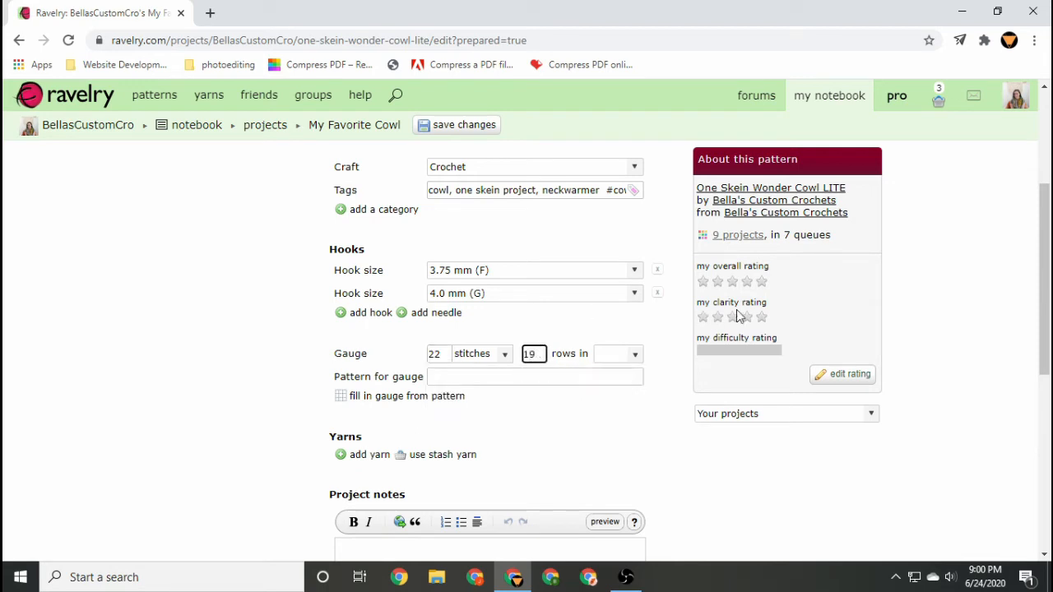
left_click(624, 367)
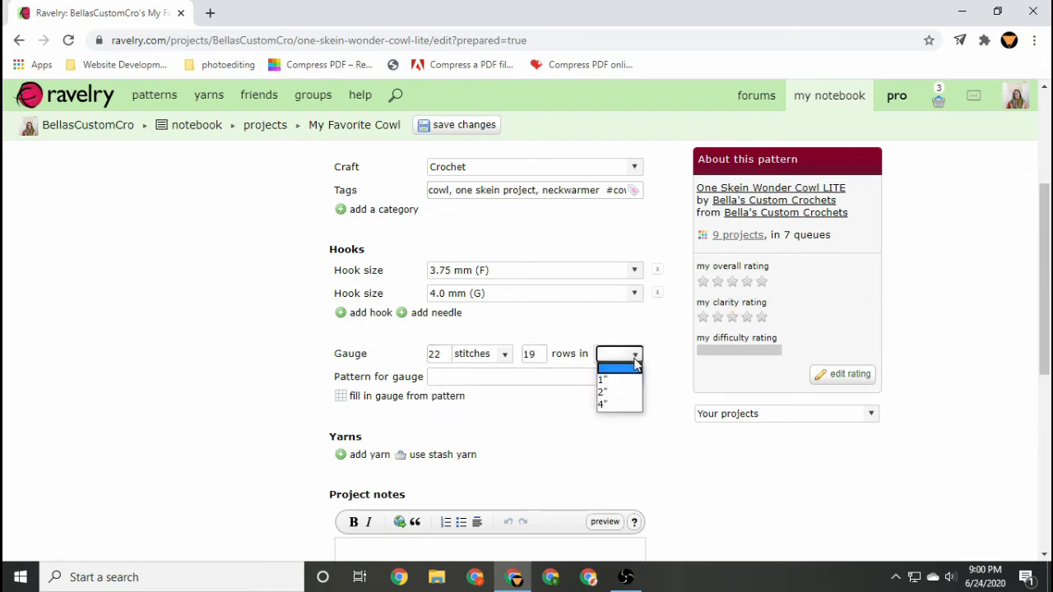
left_click(609, 404)
Enter mini bean stitch as the pattern for gauge.
left_click(466, 375)
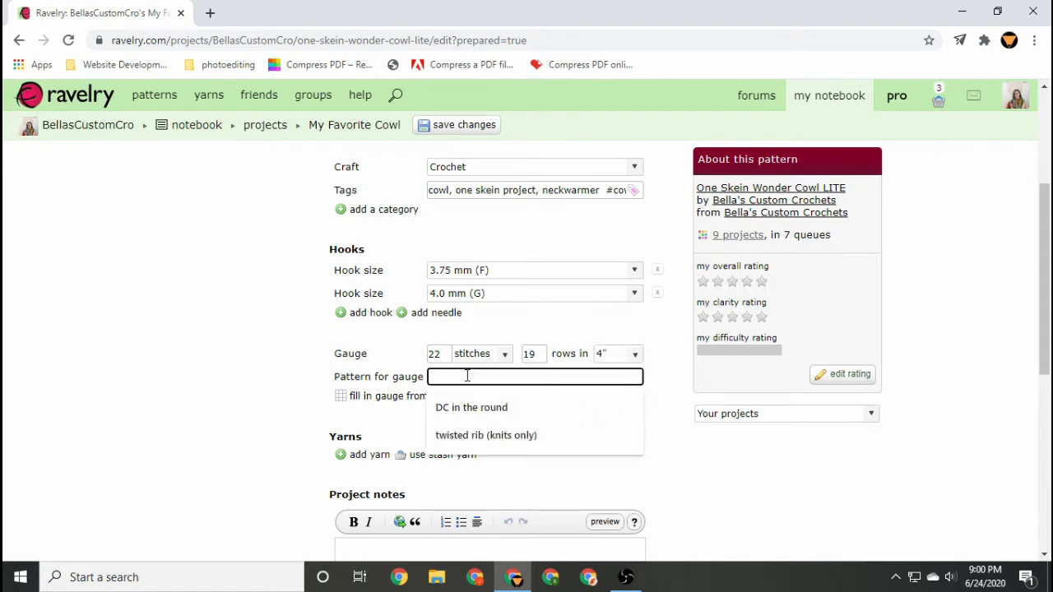
type("mini bean stu")
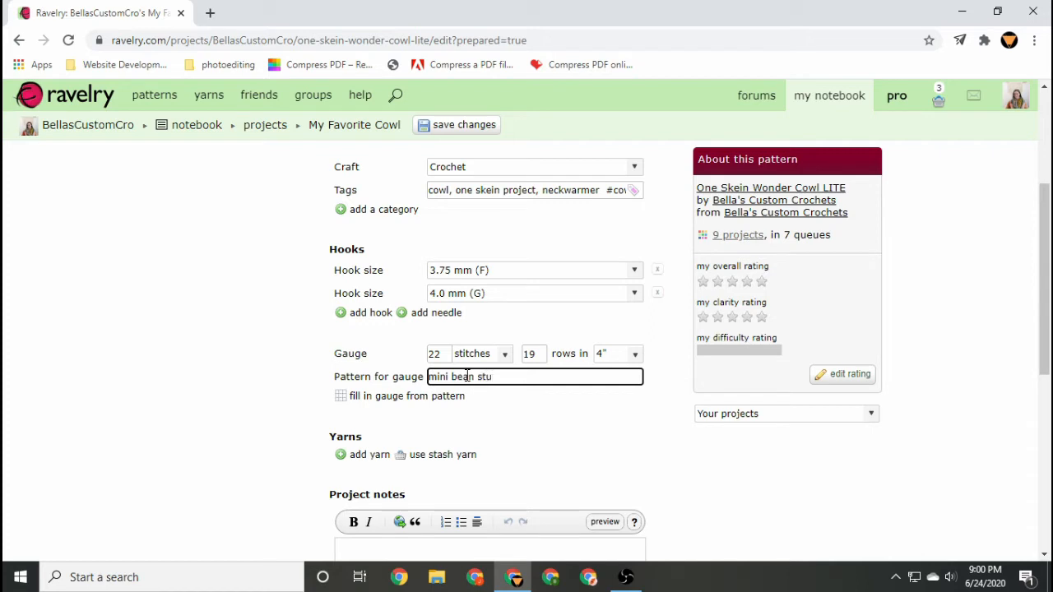
key("BackSpace")
type("itch")
left_click(501, 430)
Add a yarn and link it to the Once Upon A Corgi Handmade Marie Cutie Ravelry yarn.
scroll(504, 429, "down", 1)
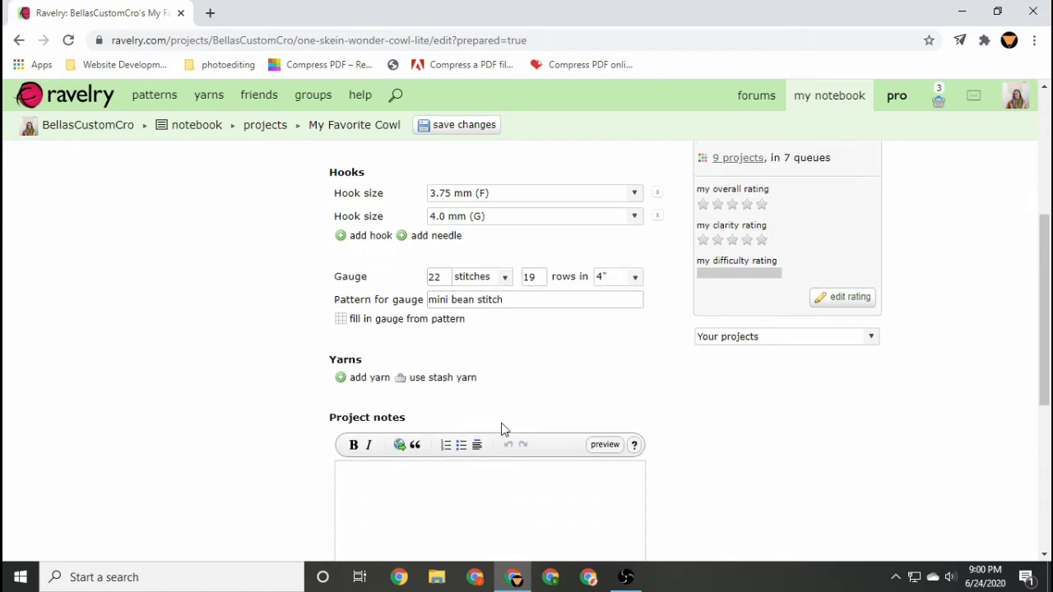
scroll(501, 428, "down", 1)
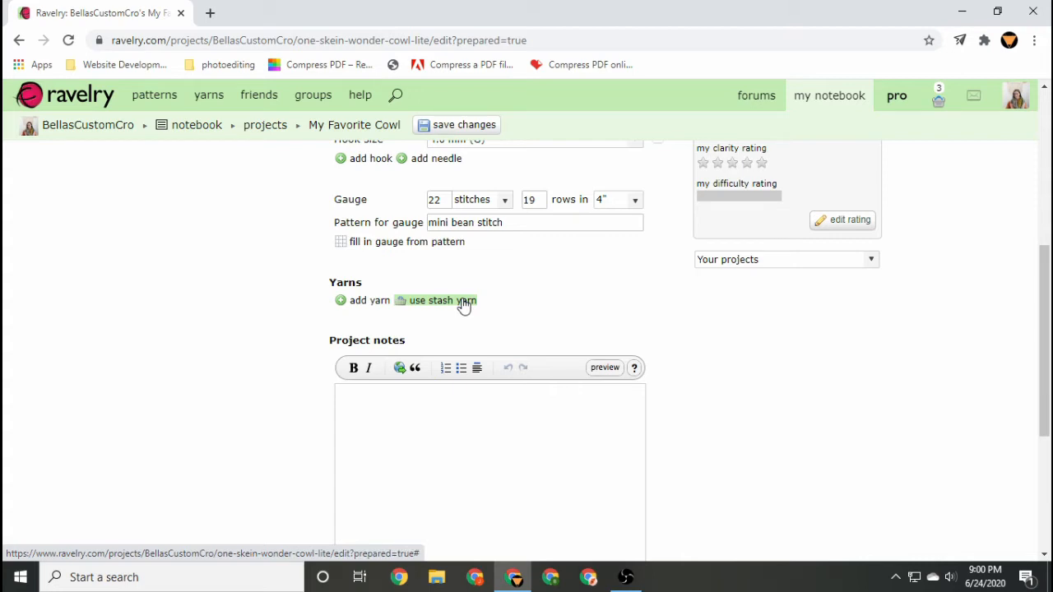
left_click(356, 304)
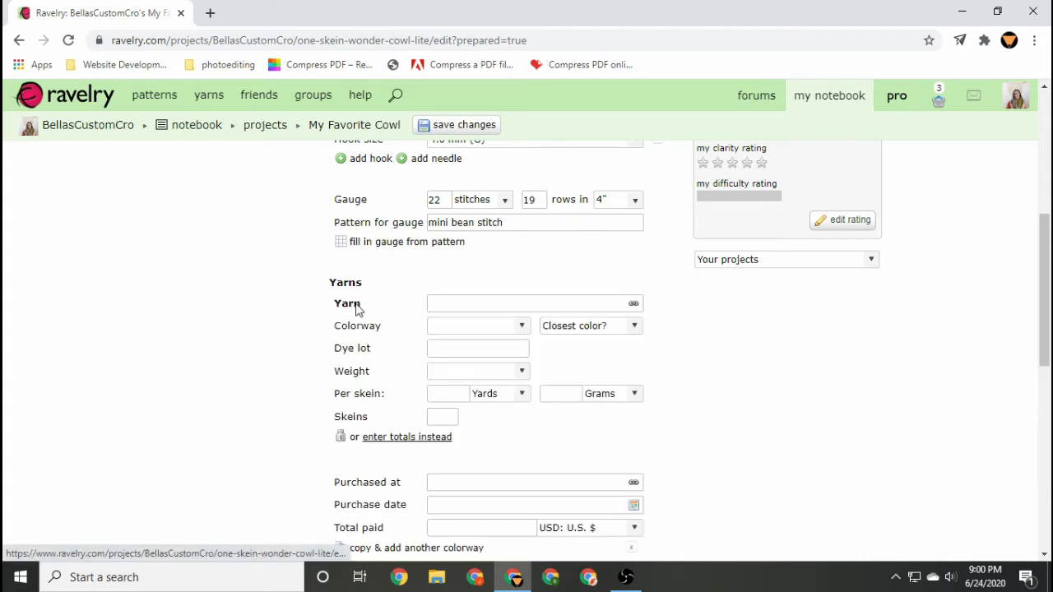
left_click(470, 302)
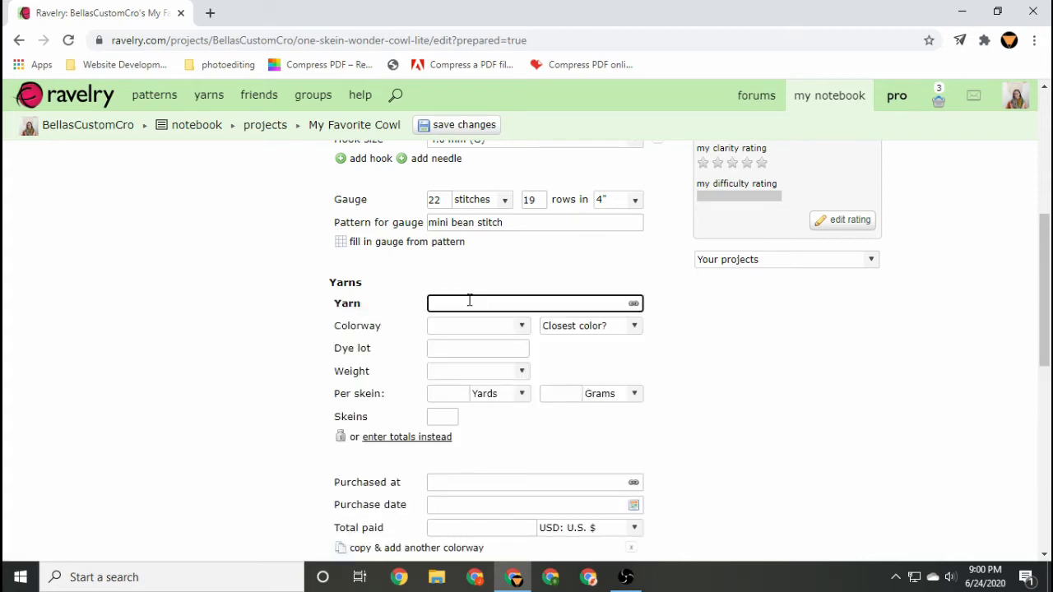
type("Once Upon A Corgi")
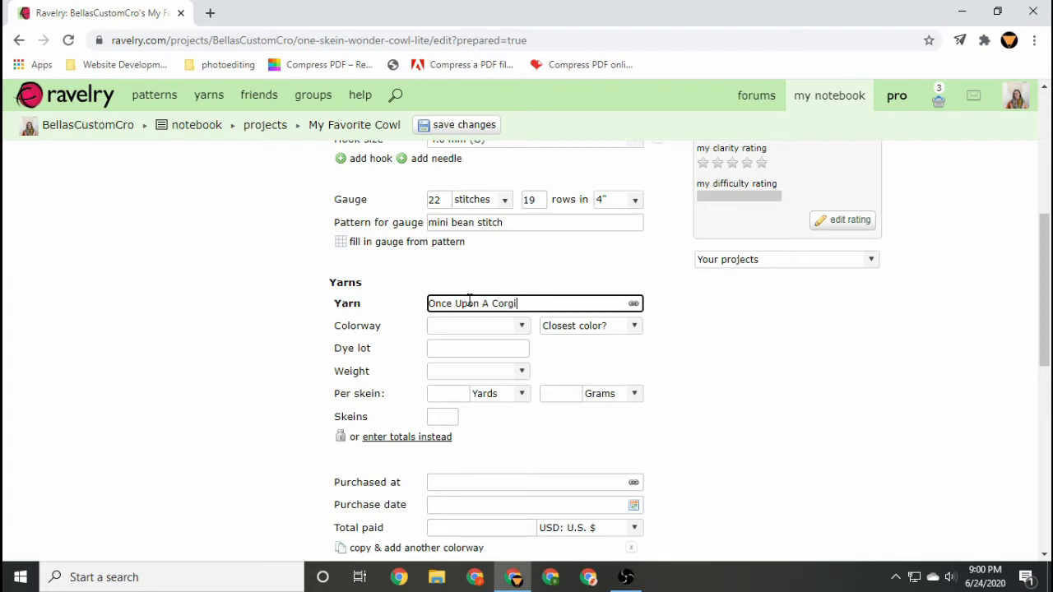
left_click(633, 304)
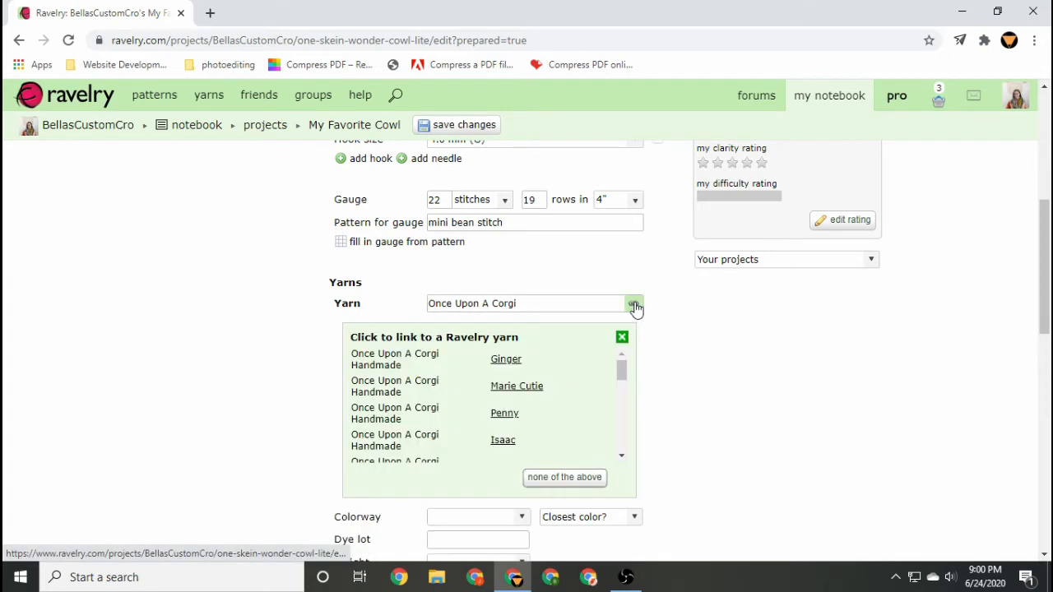
left_click(532, 389)
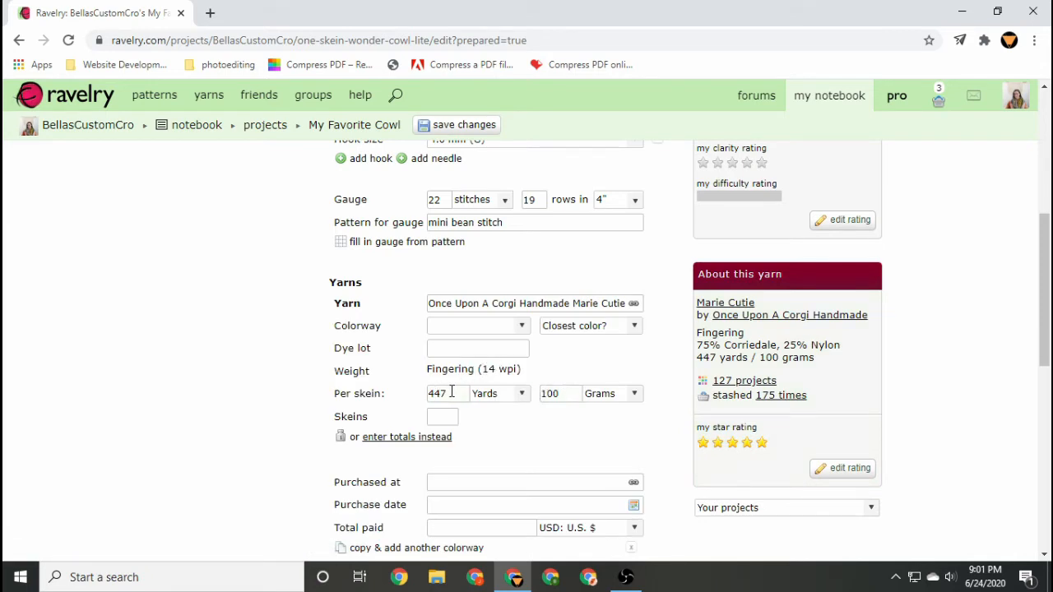
Set the yarn's colorway to That's No Moon and its closest color to Gray.
left_click(502, 327)
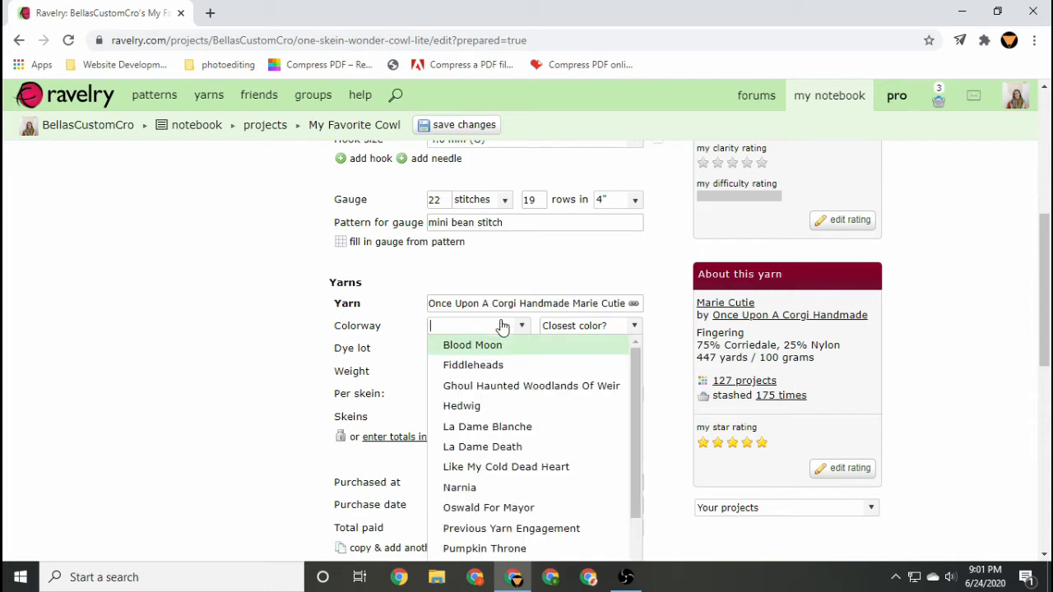
type("Th")
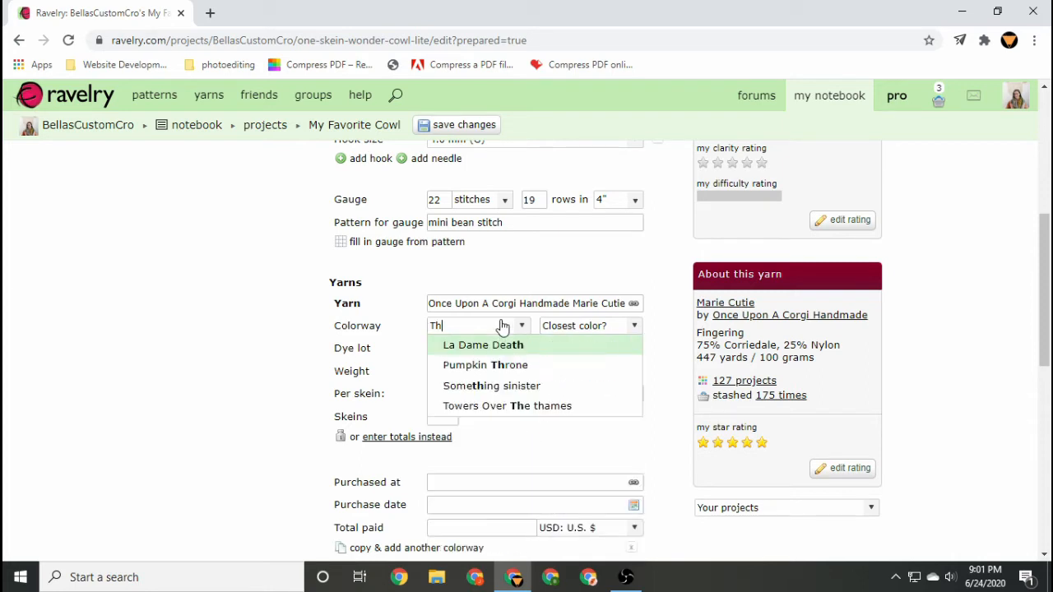
type("at's No Moon")
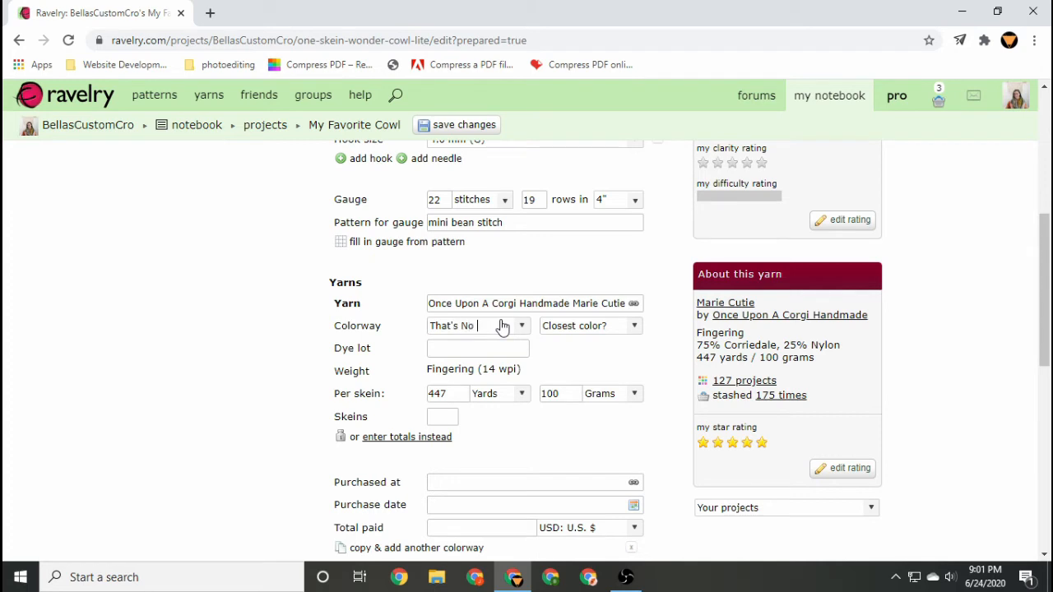
left_click(640, 326)
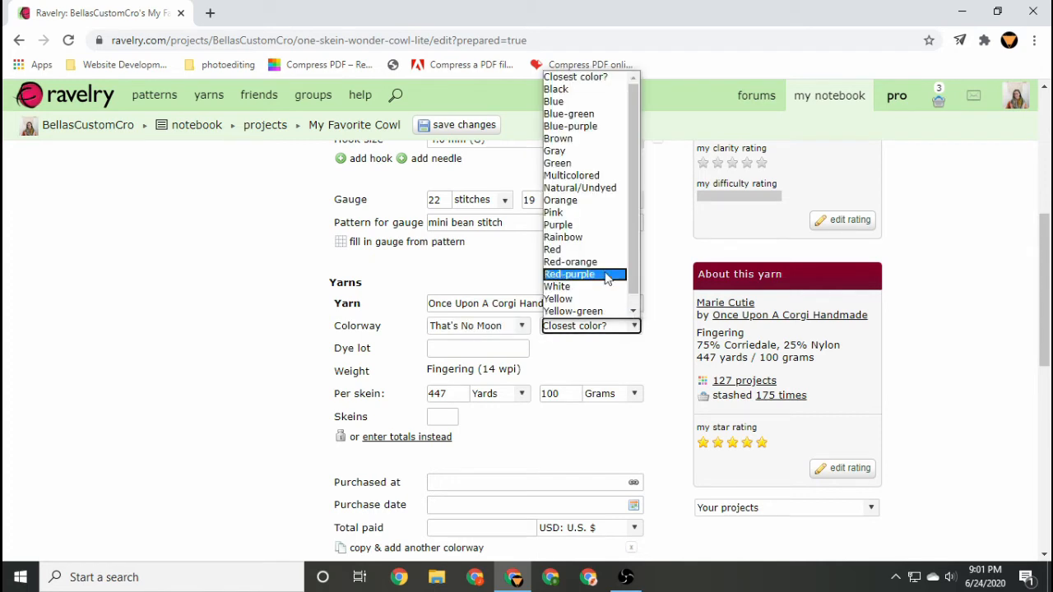
left_click(581, 152)
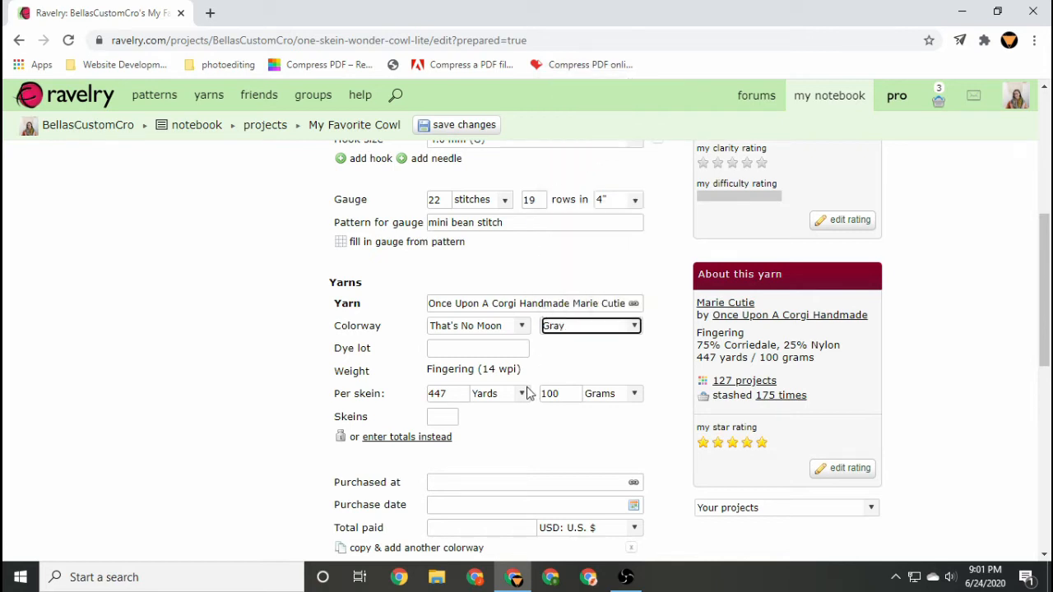
Set the number of skeins used to 1.
scroll(527, 393, "down", 1)
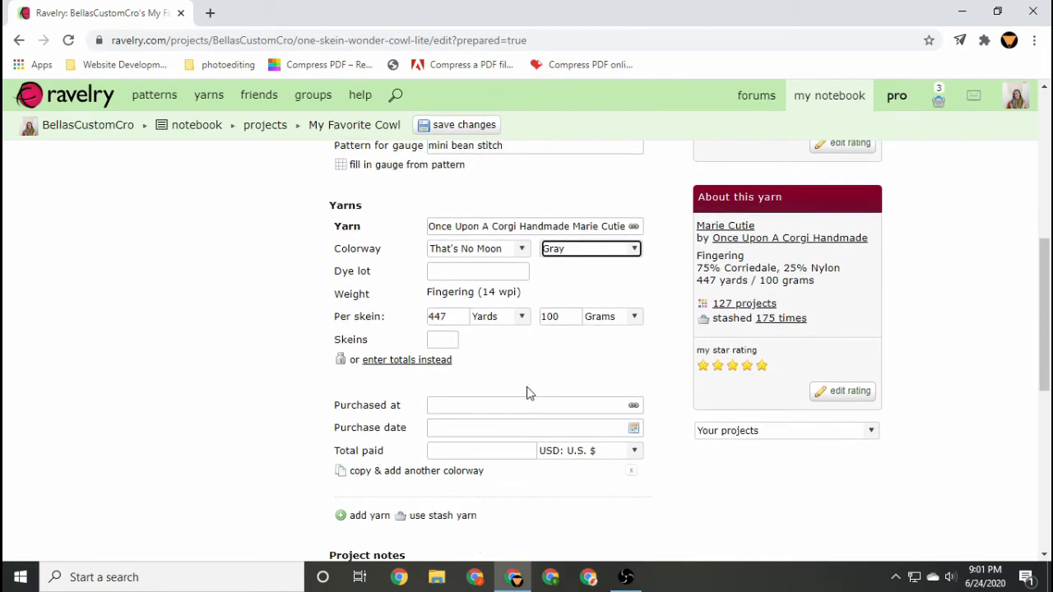
left_click(446, 346)
type("1")
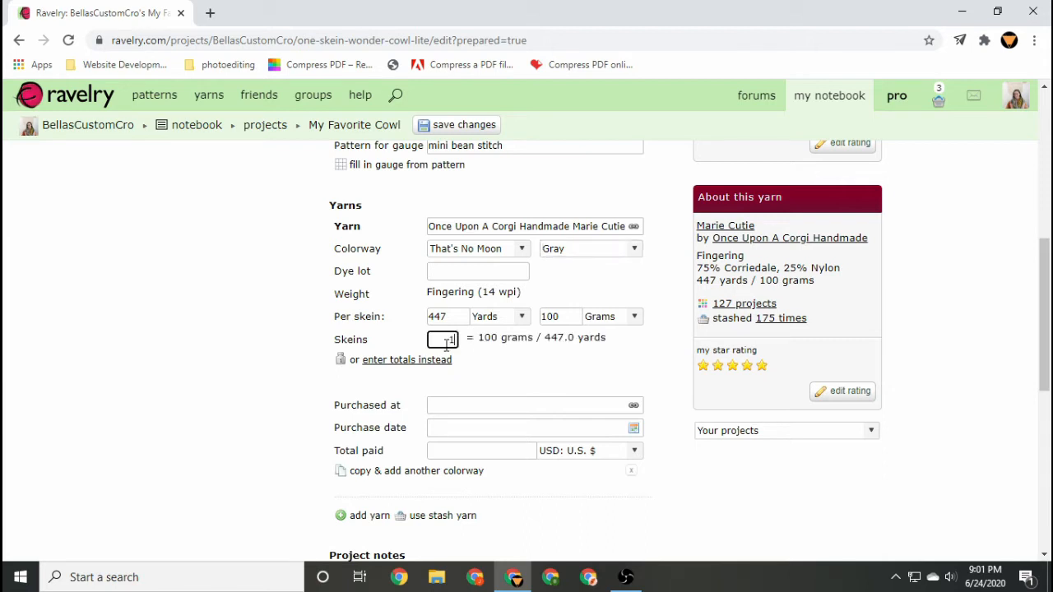
left_click(489, 362)
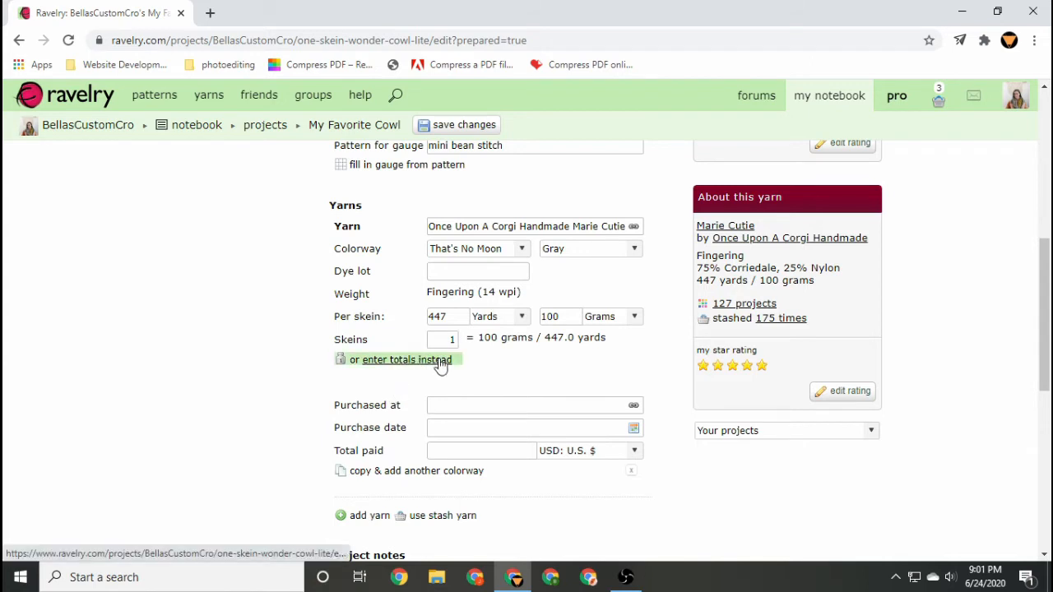
Write the project notes: Great one skein project to get familiar with fingering weight yarn! Perfect repetitive netflix project!
scroll(488, 362, "down", 2)
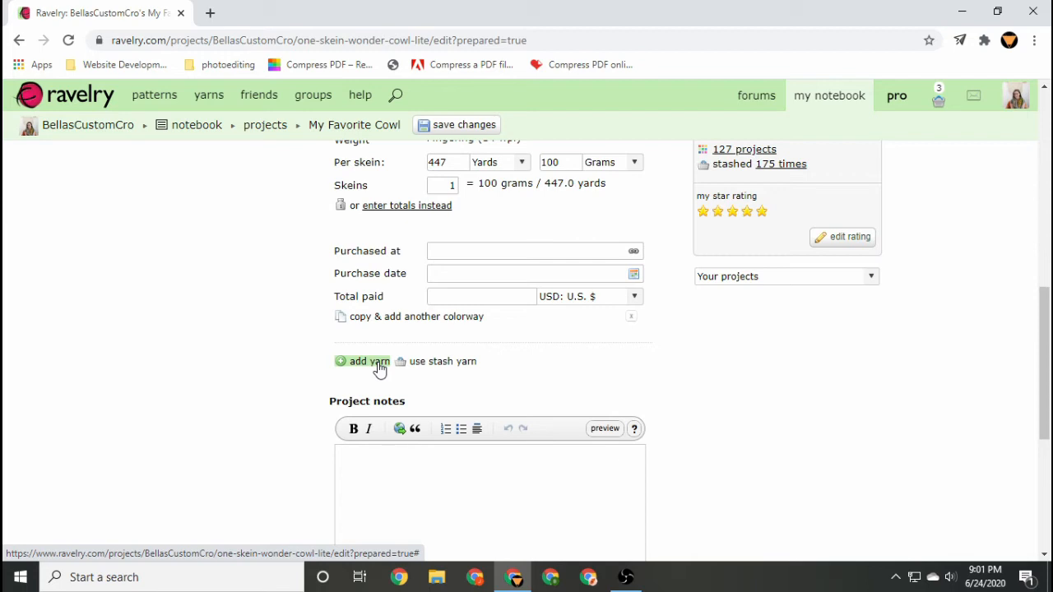
scroll(379, 369, "down", 3)
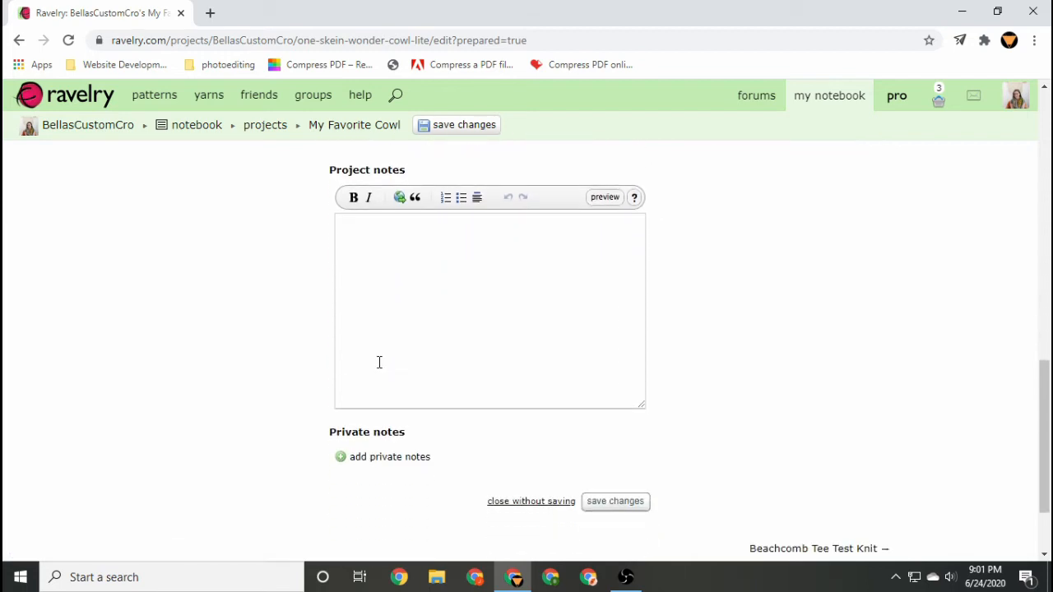
left_click(369, 258)
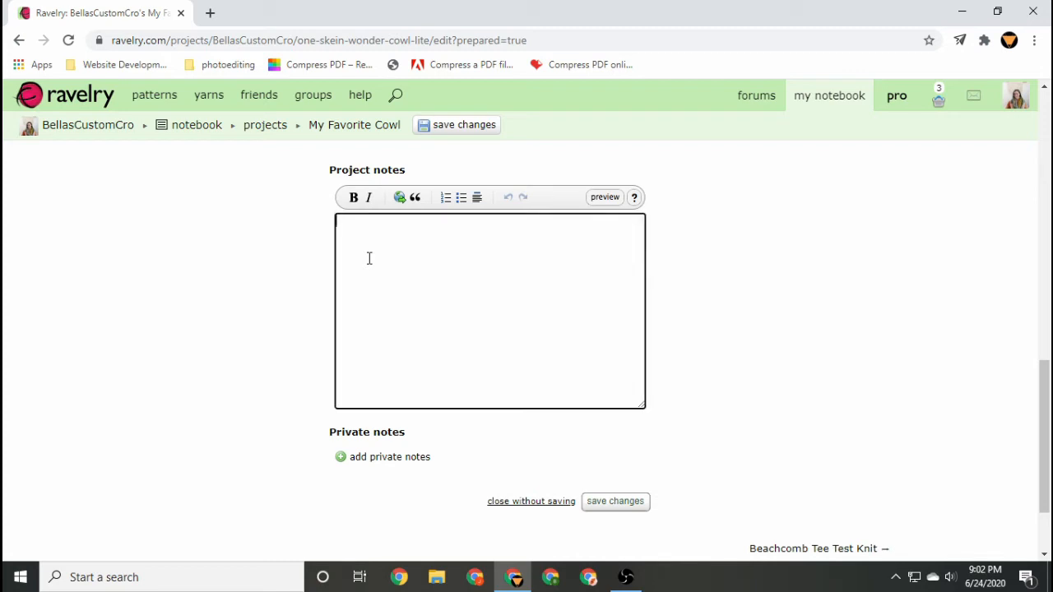
type("Great one skein pr")
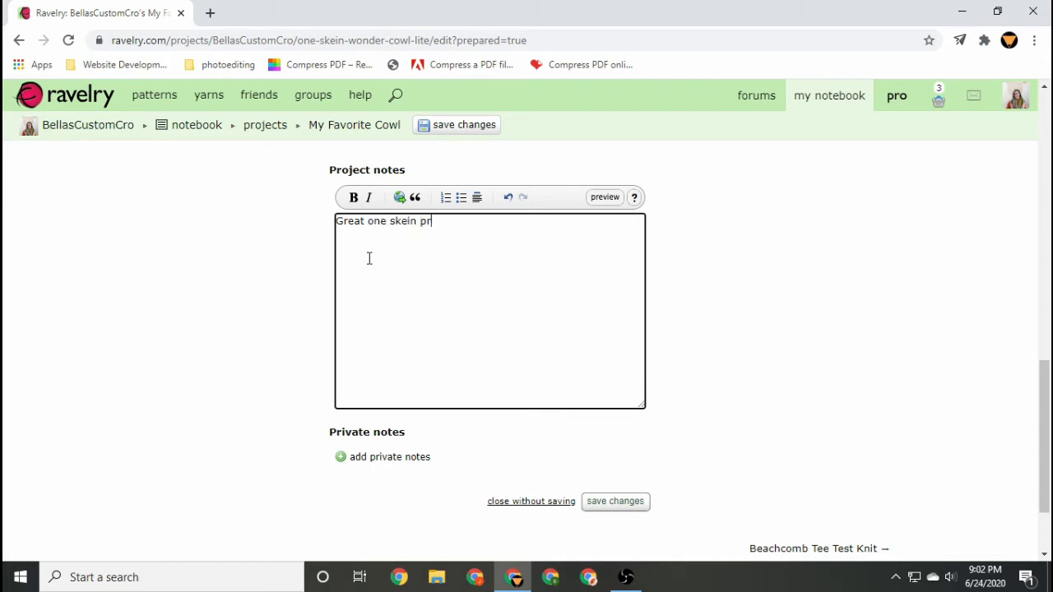
type("oject to get familia")
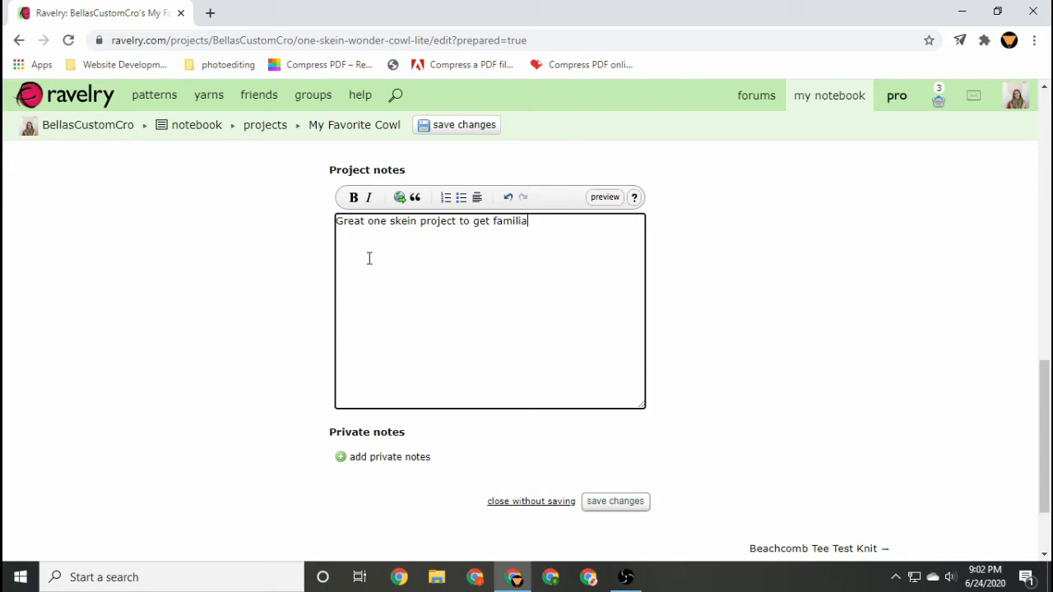
type("r with fingering weight yar")
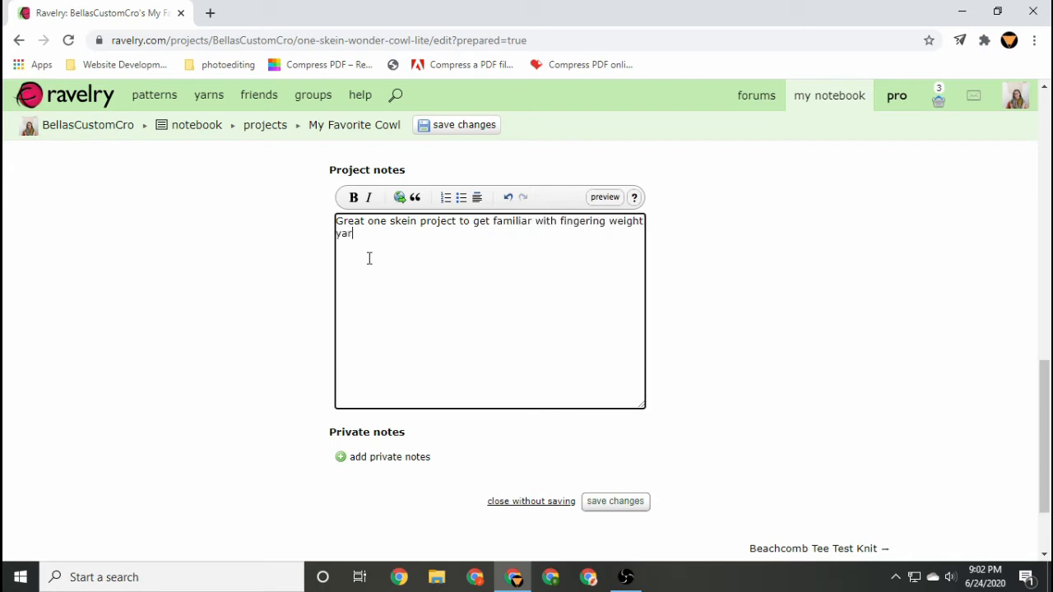
type("n! Perfect repetitive netfli")
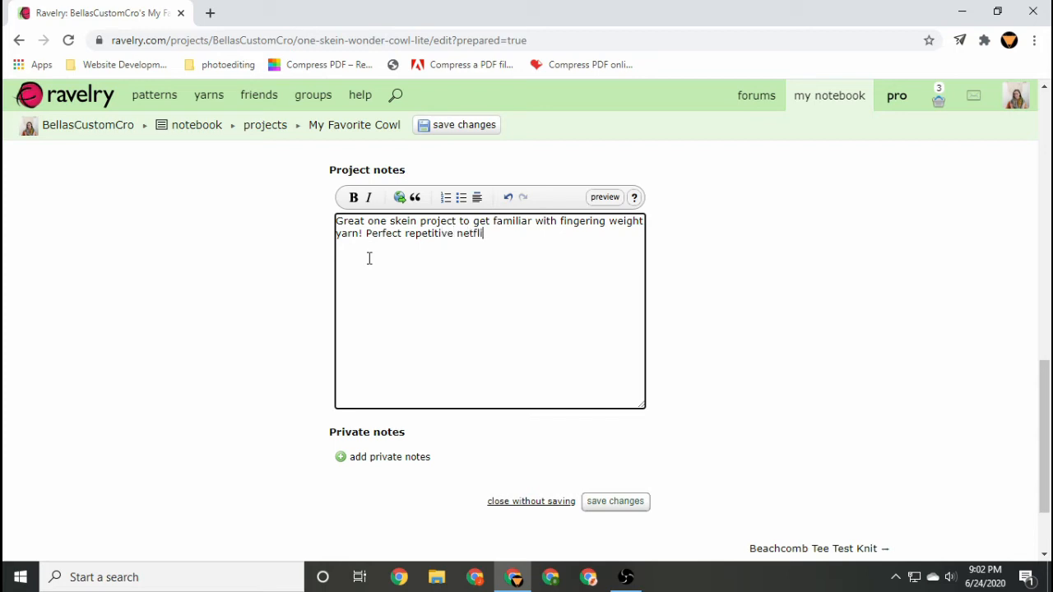
type("x project!")
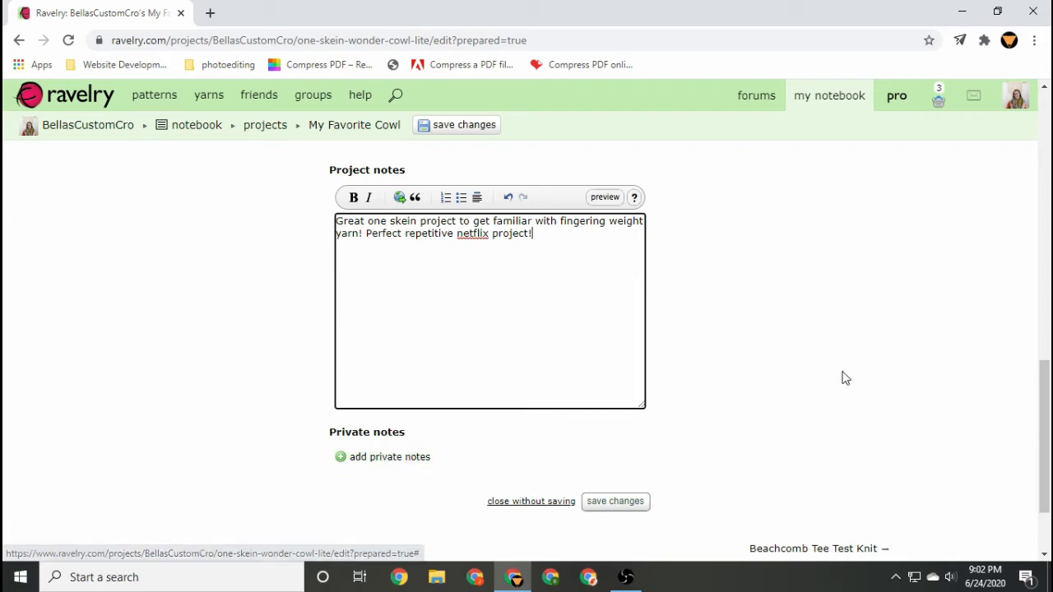
Change the project status to Finished.
scroll(844, 377, "up", 3)
scroll(843, 376, "up", 8)
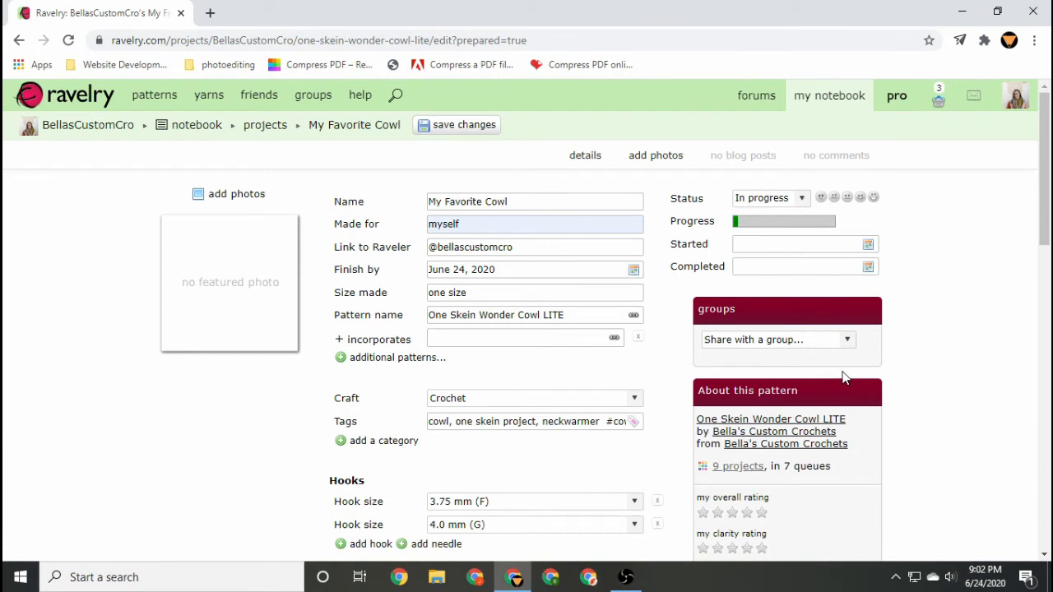
left_click(802, 200)
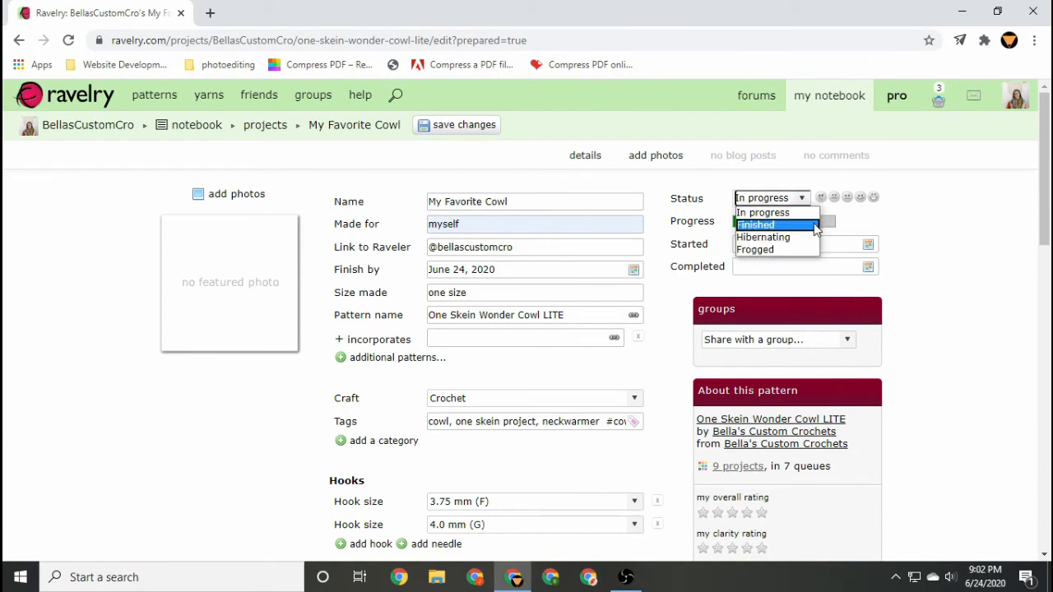
left_click(814, 225)
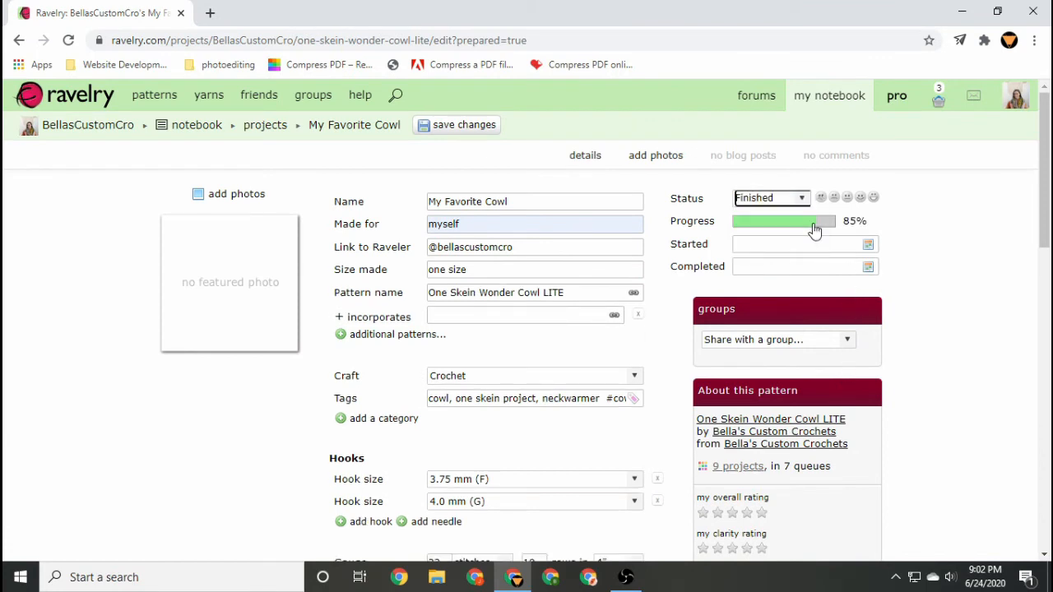
Pick the happiest mood face and set the project progress to 100%.
left_click(874, 198)
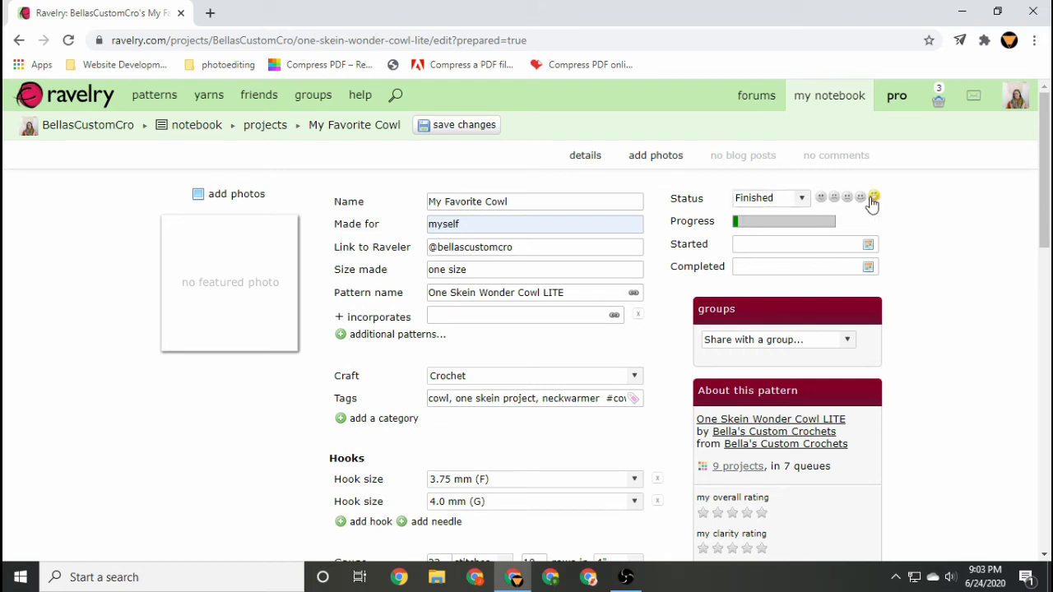
left_click(780, 223)
left_click(833, 223)
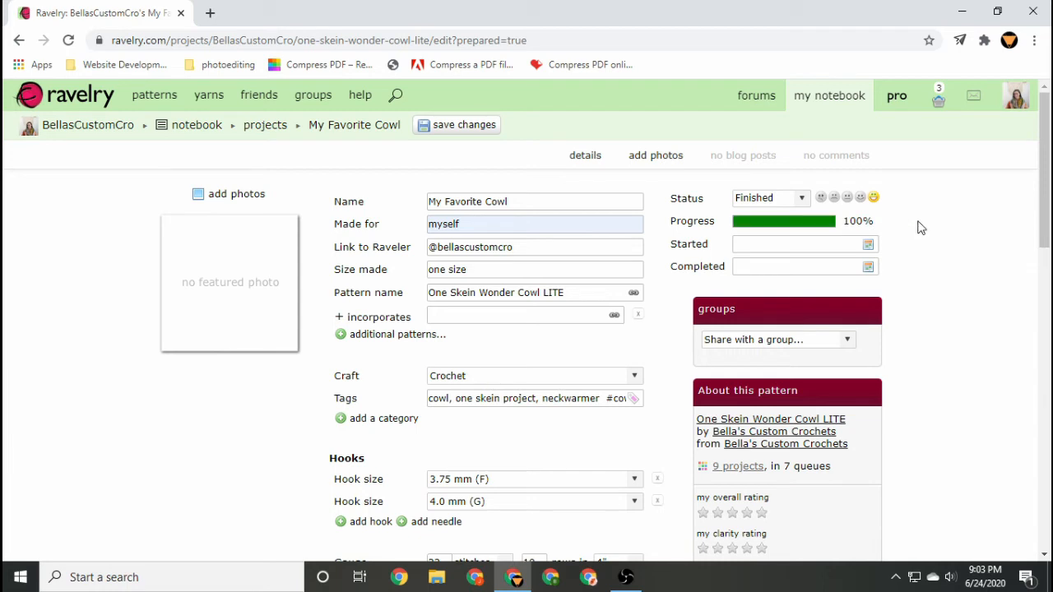
Set the started date to June 21, 2020 and the completed date to June 24, 2020.
left_click(868, 245)
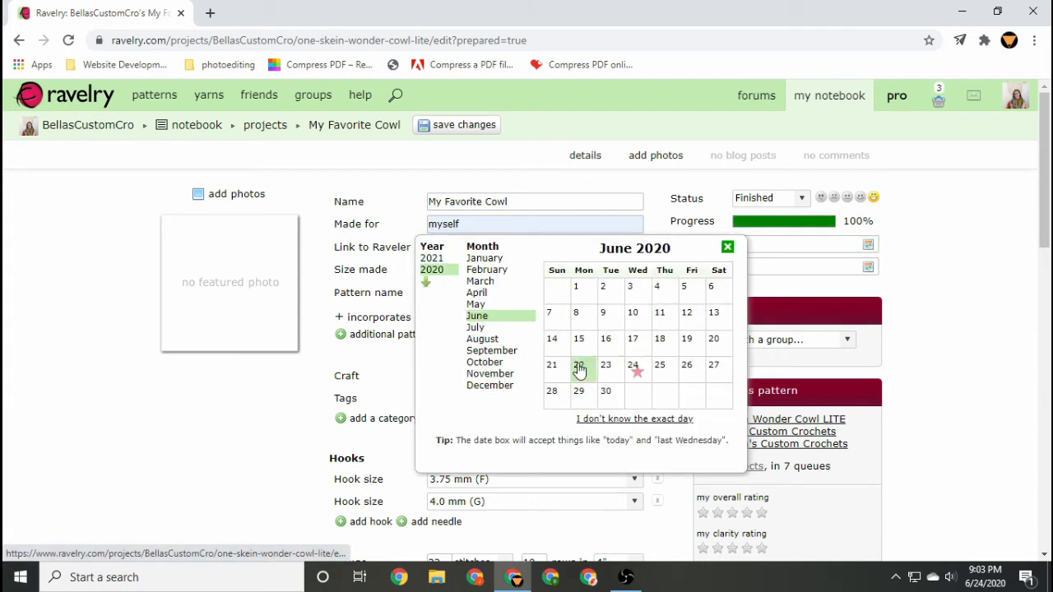
left_click(551, 364)
left_click(877, 267)
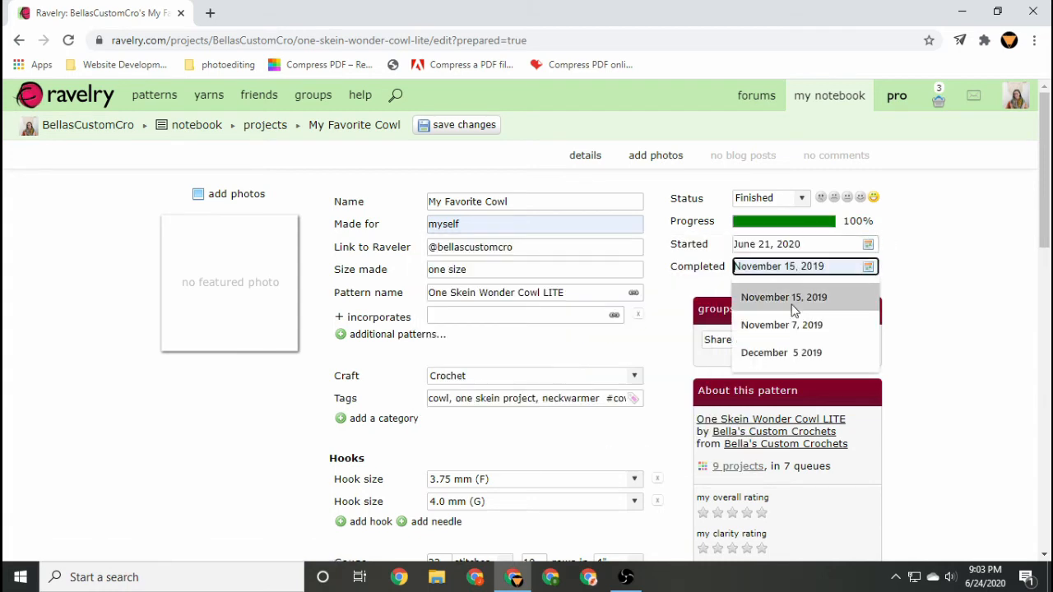
left_click(869, 267)
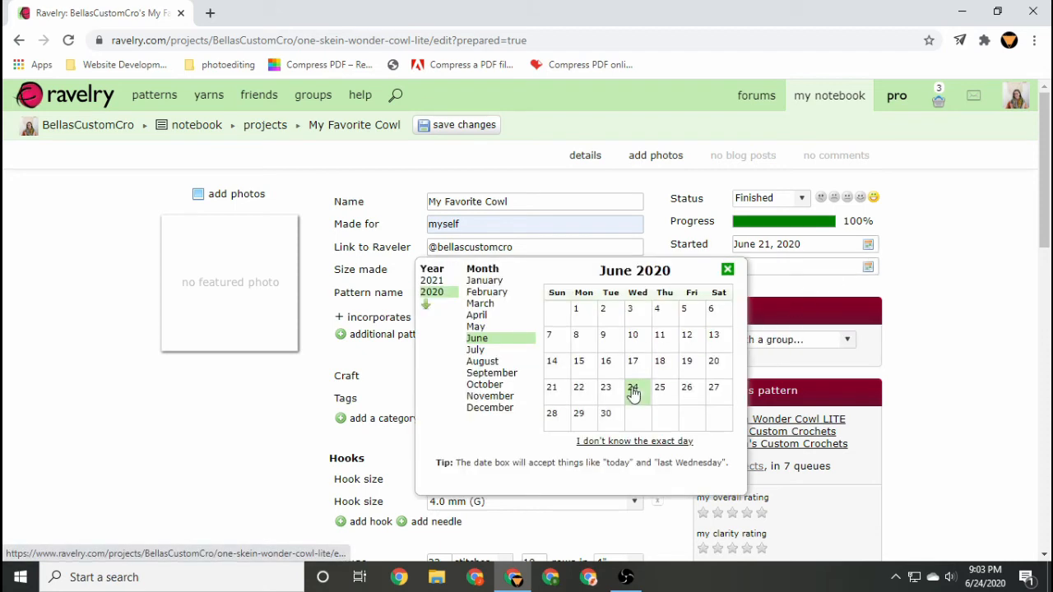
left_click(632, 390)
scroll(963, 312, "down", 1)
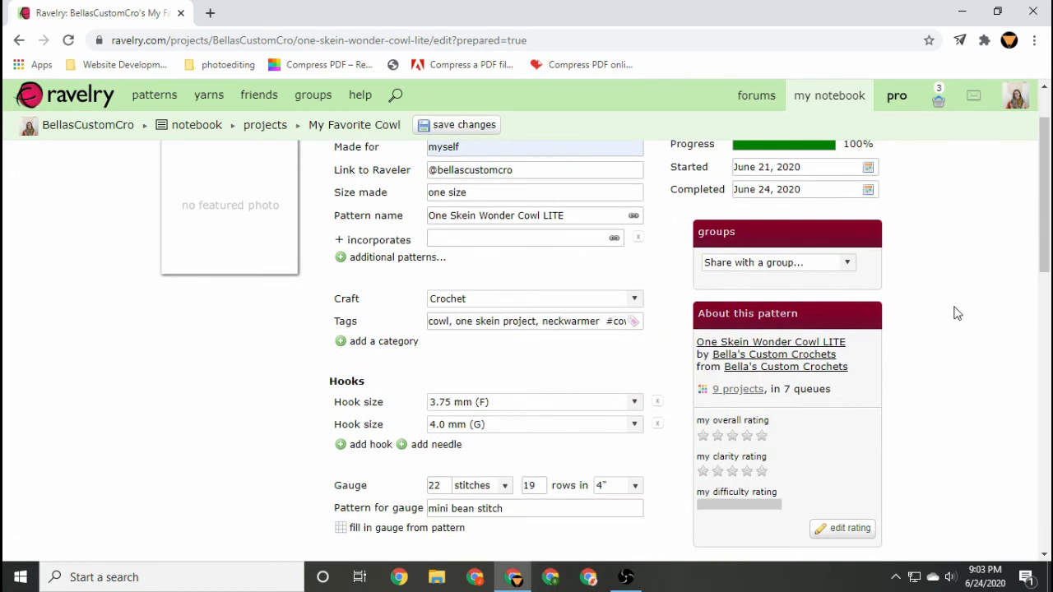
left_click(851, 265)
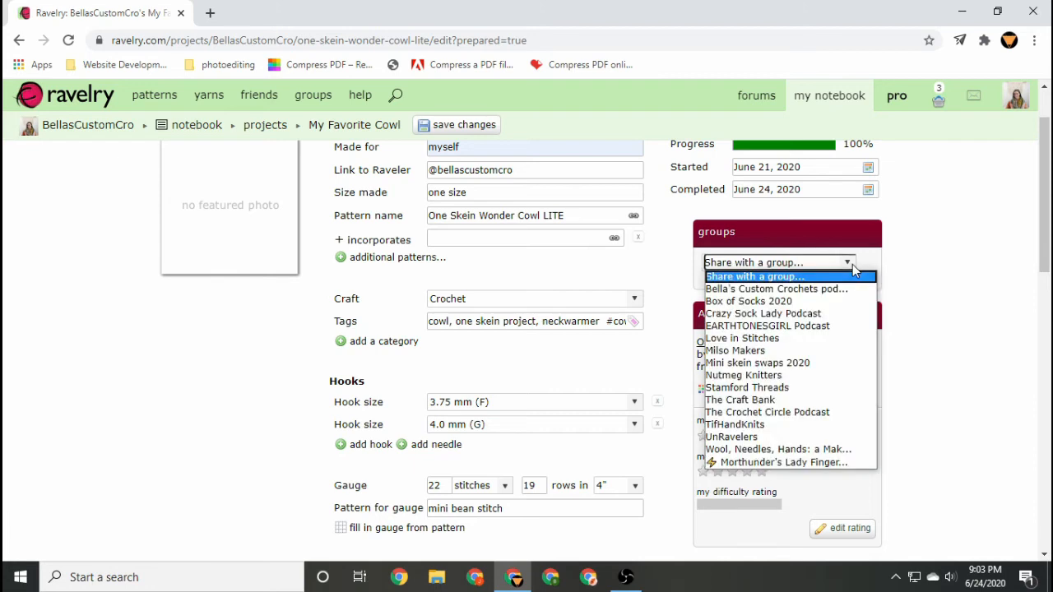
left_click(852, 264)
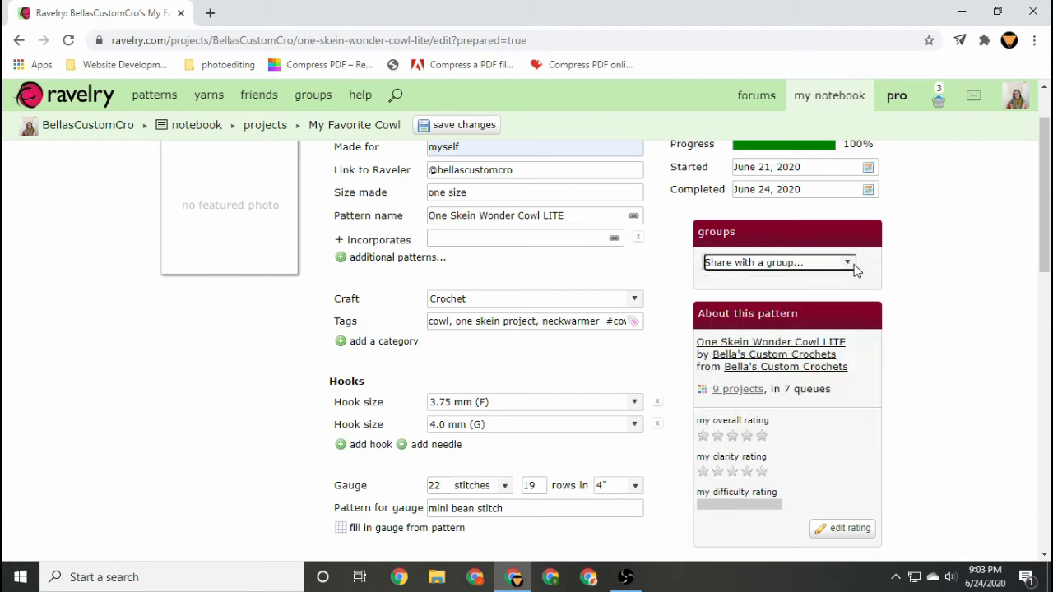
Rate the pattern five stars for overall and clarity, and set its difficulty rating.
scroll(920, 272, "down", 1)
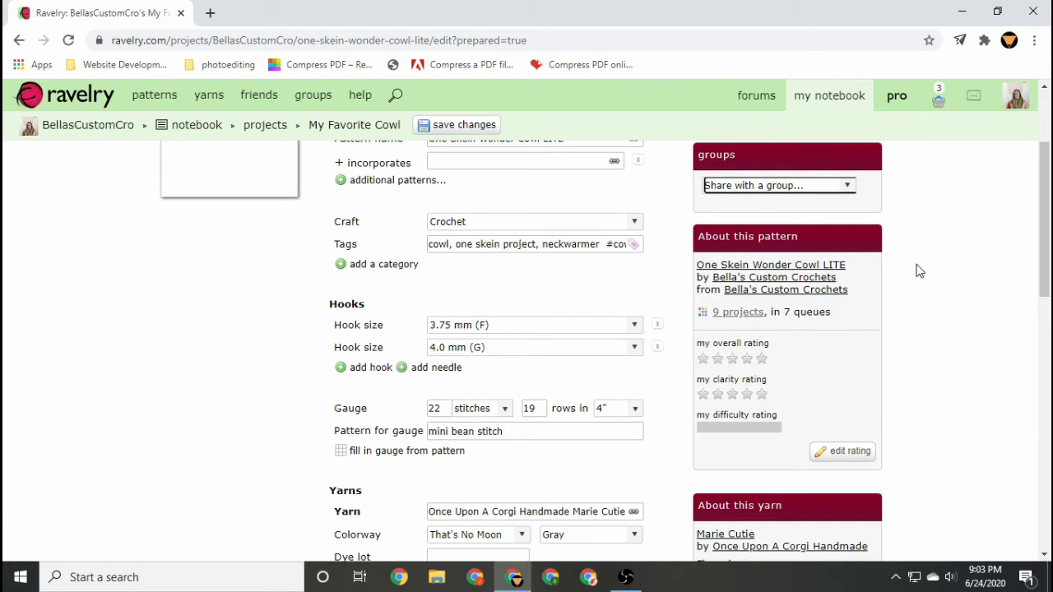
scroll(920, 272, "down", 1)
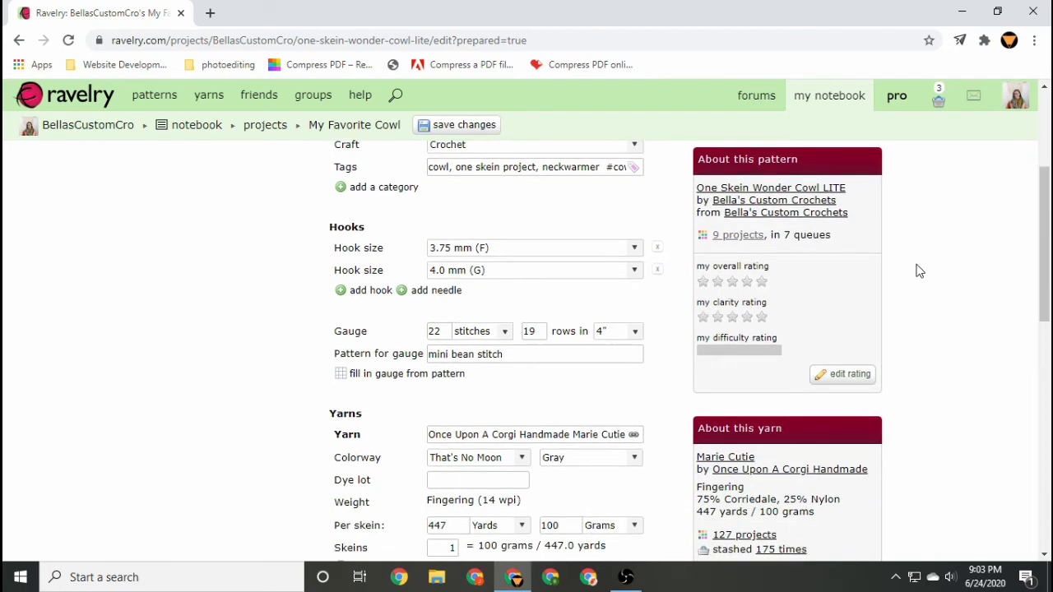
left_click(762, 282)
left_click(762, 324)
left_click(743, 357)
Give the Marie Cutie yarn a five-star rating.
scroll(790, 392, "down", 1)
scroll(788, 392, "down", 2)
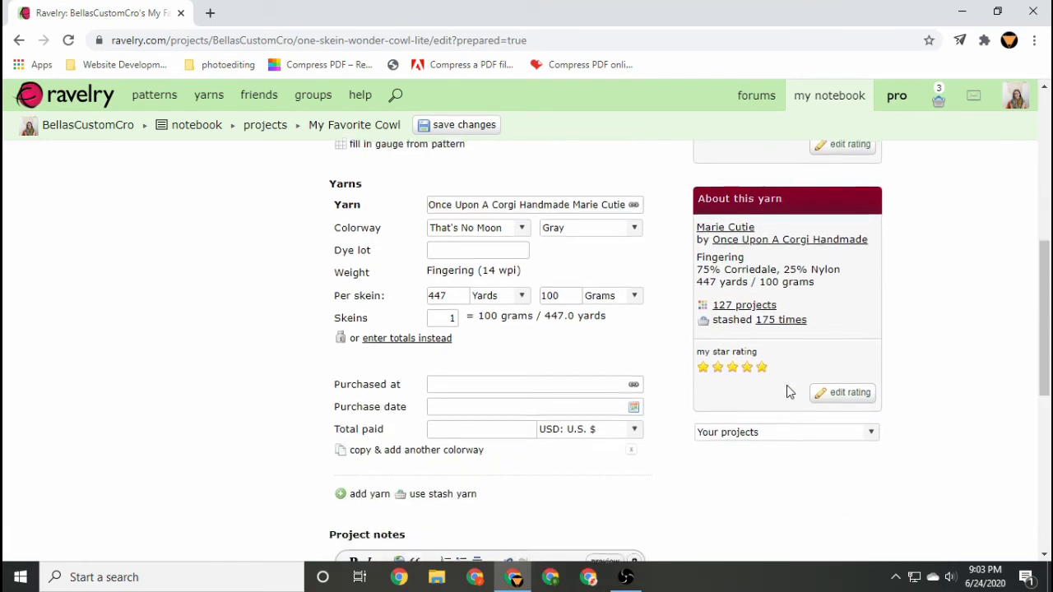
left_click(763, 367)
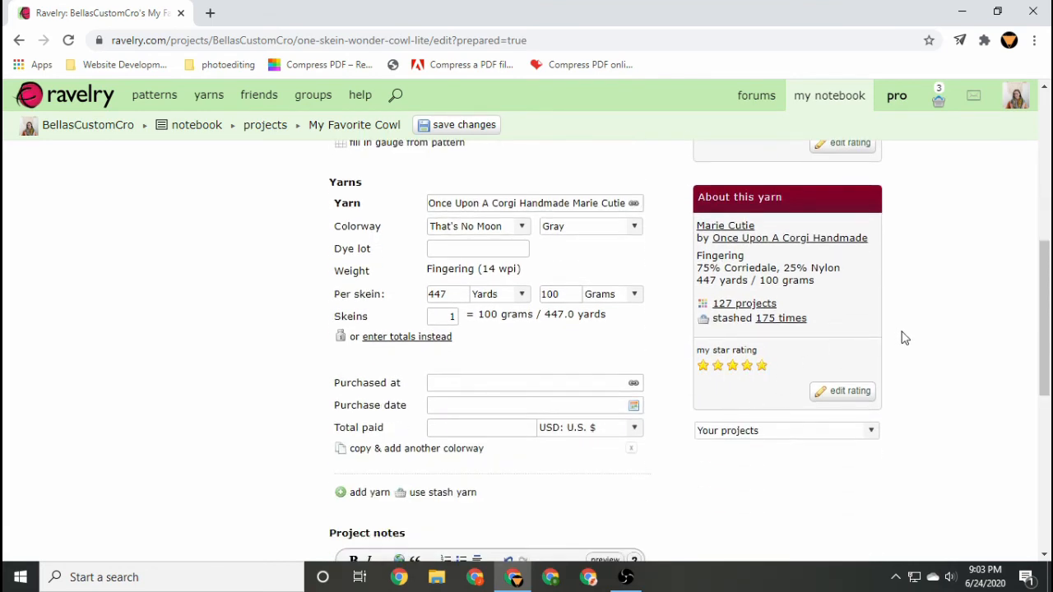
Upload all five cowl photos from the computer to the project.
scroll(905, 338, "up", 6)
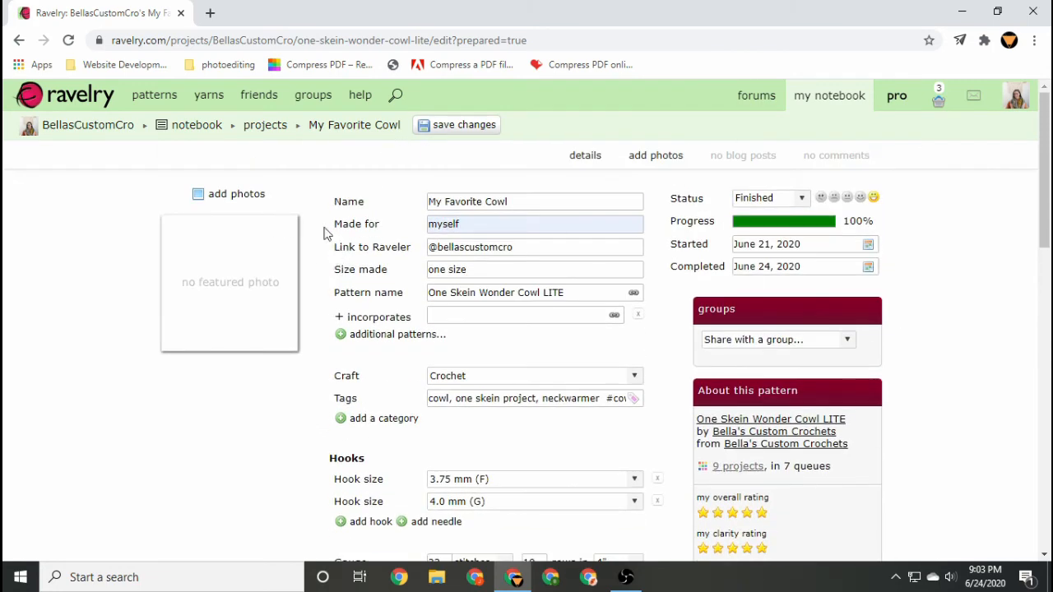
left_click(235, 194)
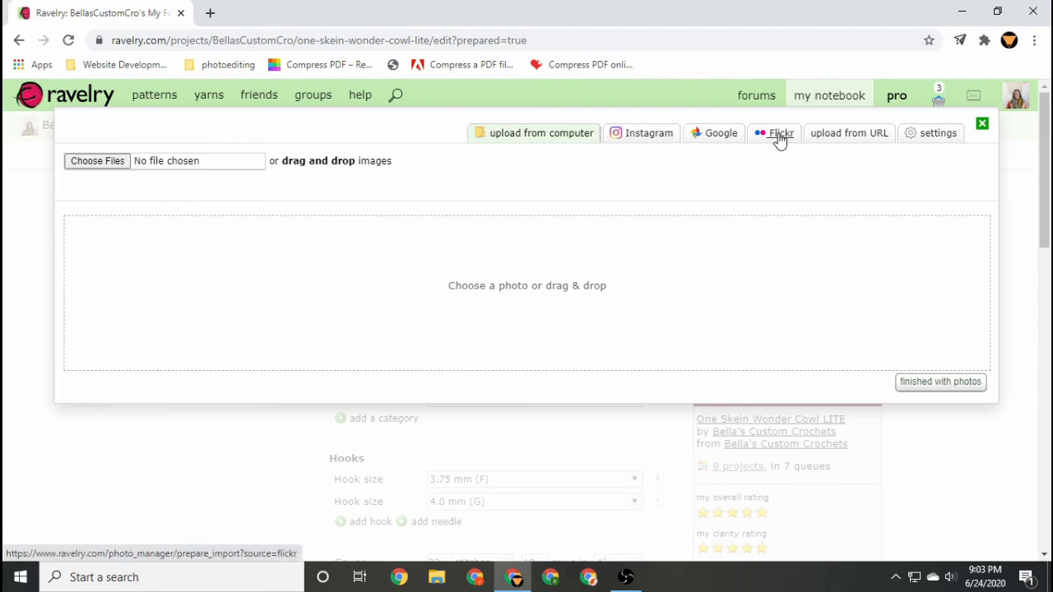
left_click(77, 162)
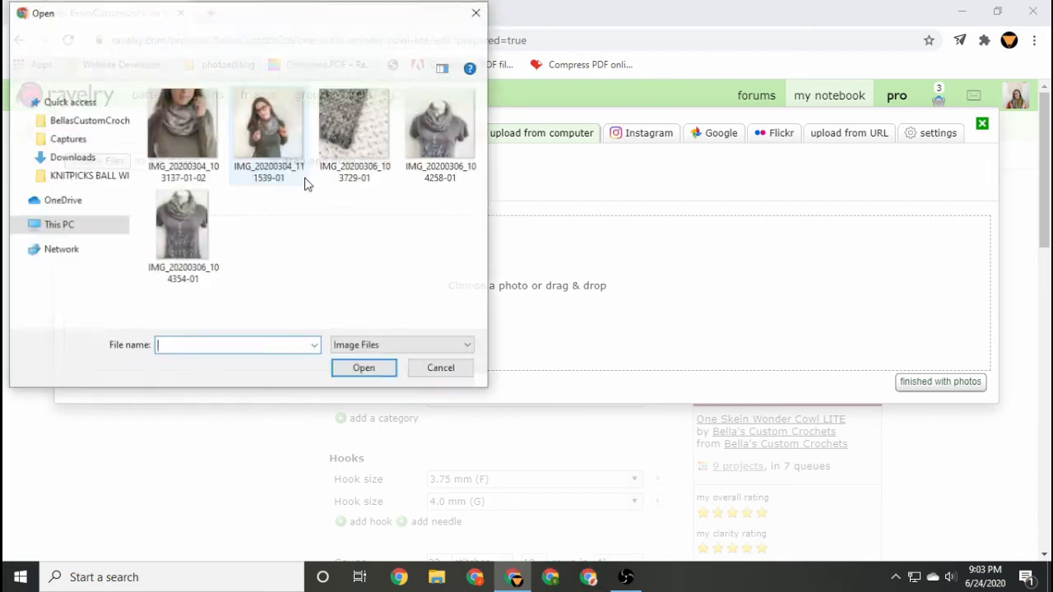
left_click(202, 162)
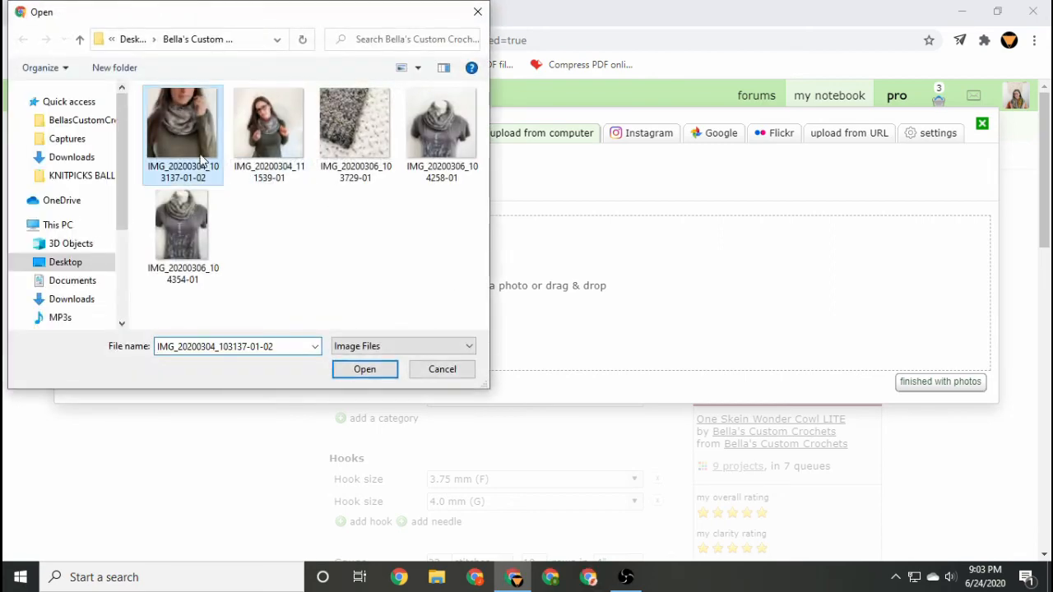
left_click(210, 227, "shift")
left_click(364, 372)
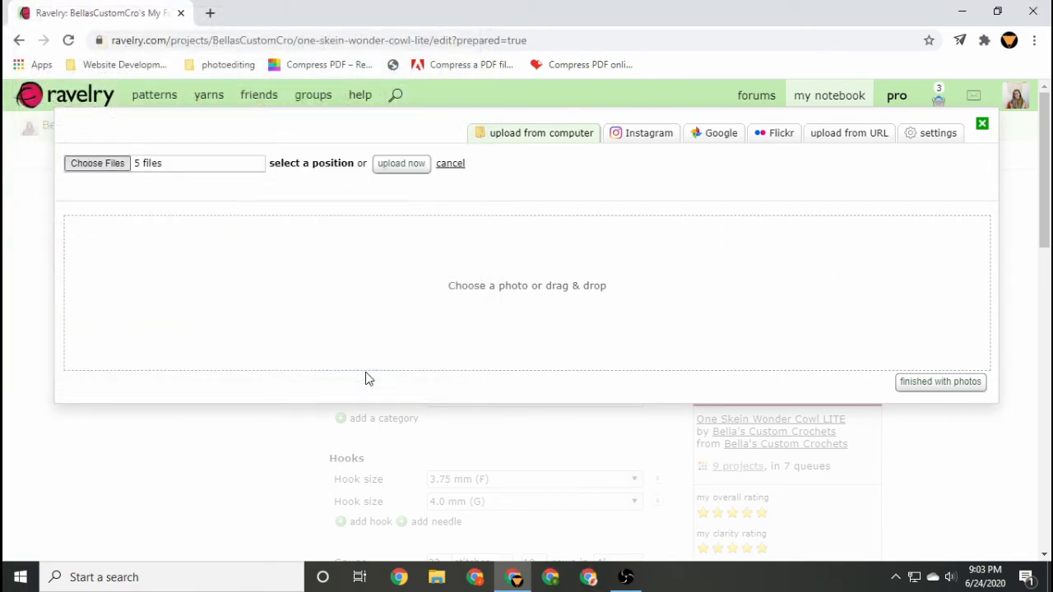
left_click(401, 165)
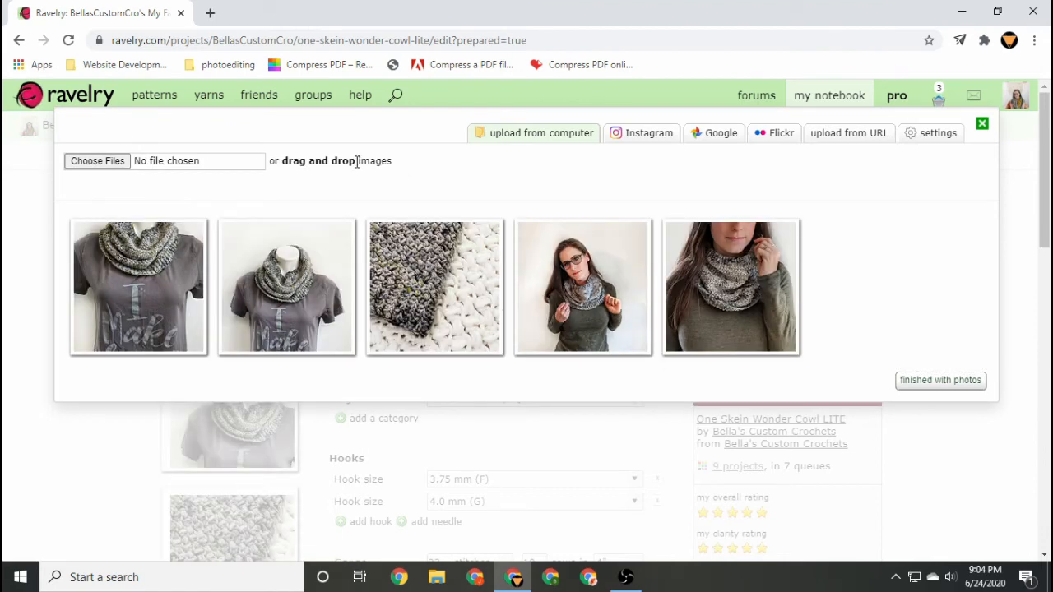
Move the texture close-up photo into second place and caption it up close of texture.
left_click_drag(479, 294, 307, 297)
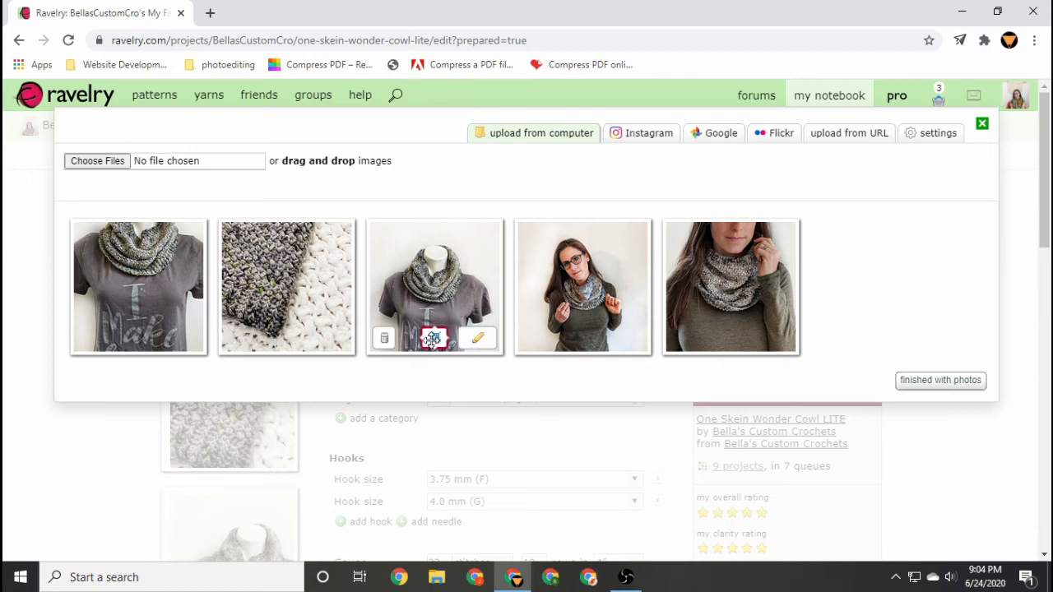
mouse_move(331, 342)
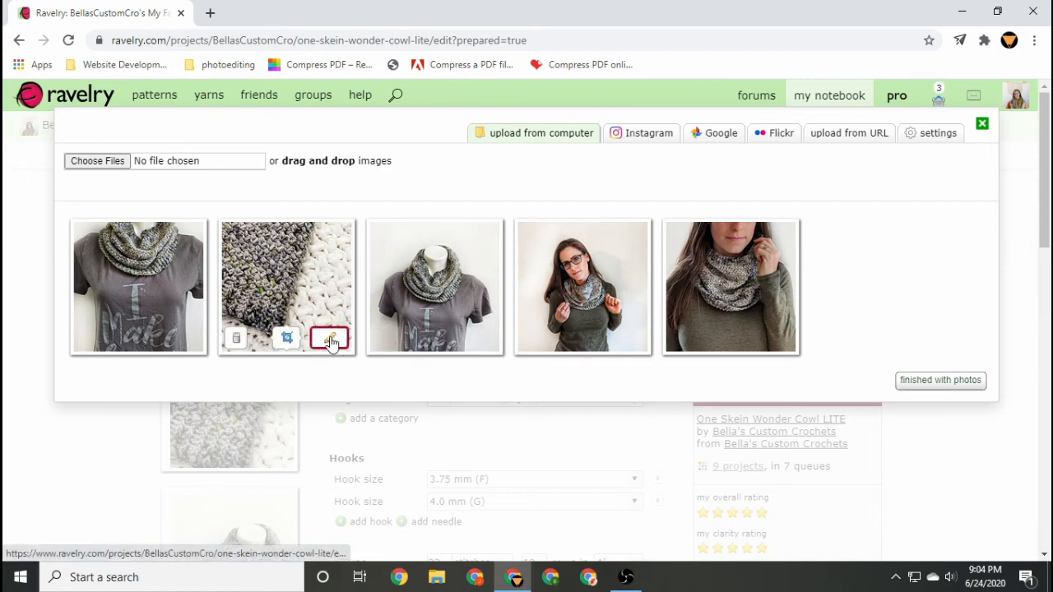
left_click(331, 342)
type("up")
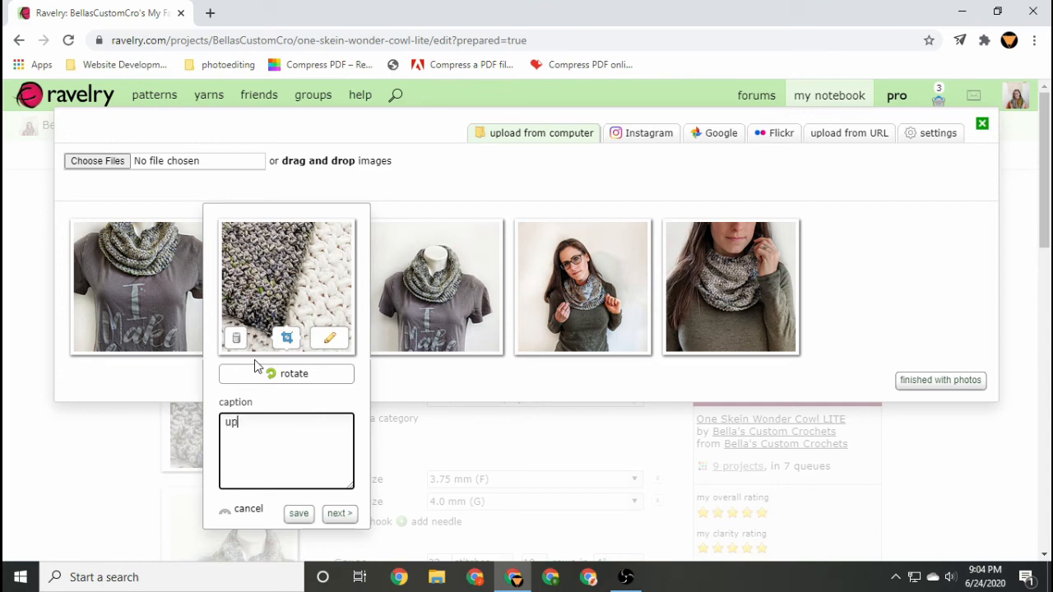
type("close of texture")
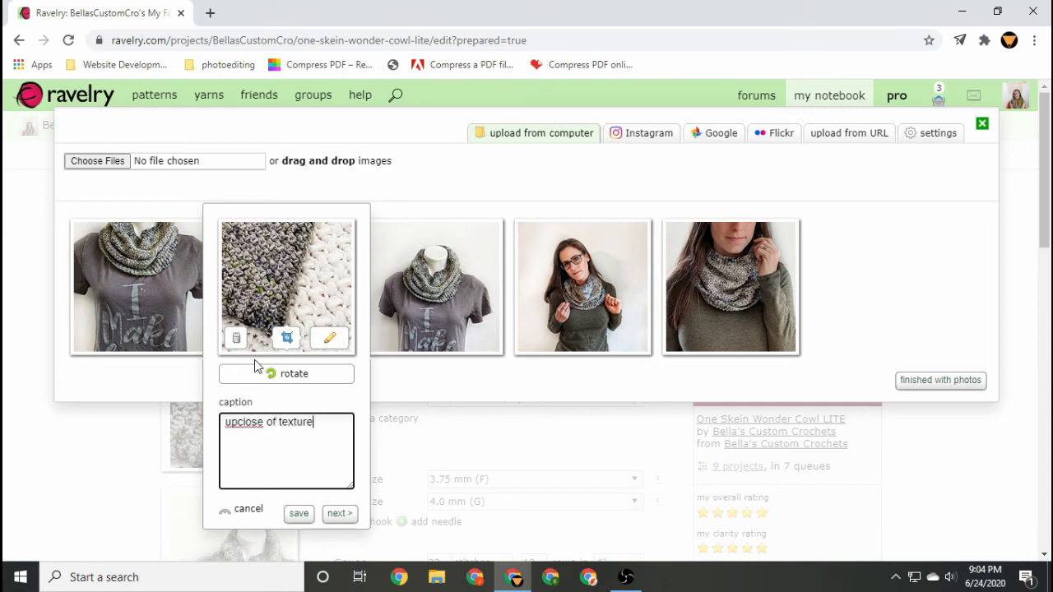
left_click(236, 421)
left_click(342, 517)
Try to caption the fourth photo by tagging the designer's Ravelry account.
left_click(486, 514)
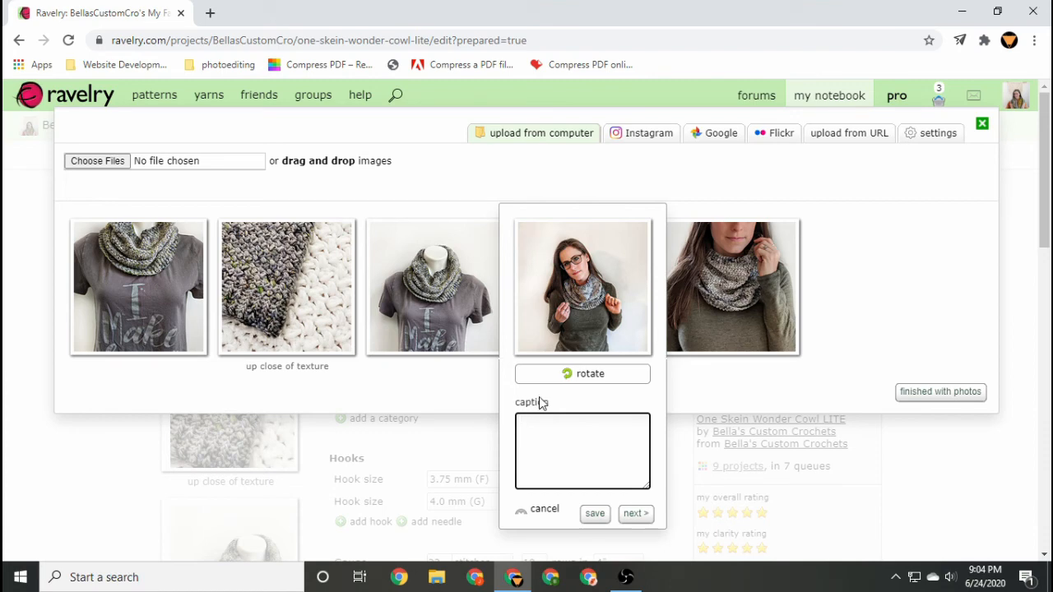
type("@bella")
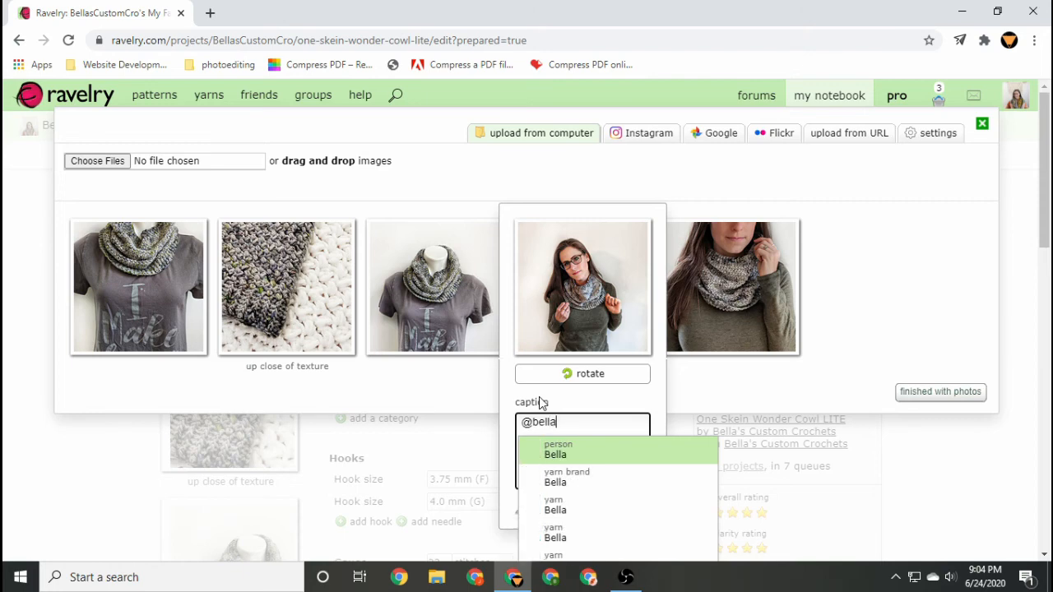
type("scutom")
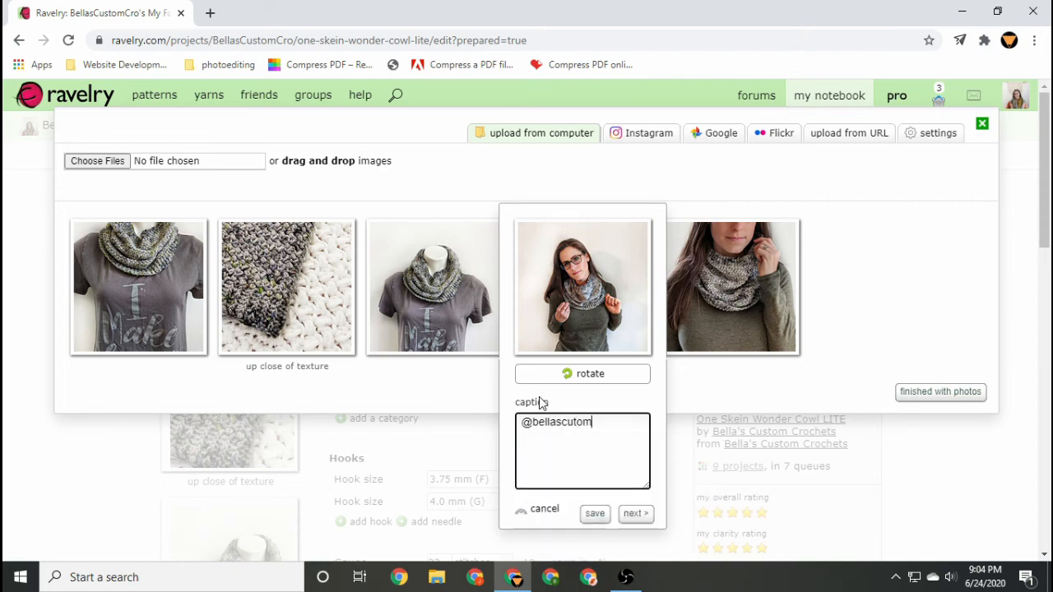
key("BackSpace")
key("BackSpace")
key("BackSpace")
type("stomcro")
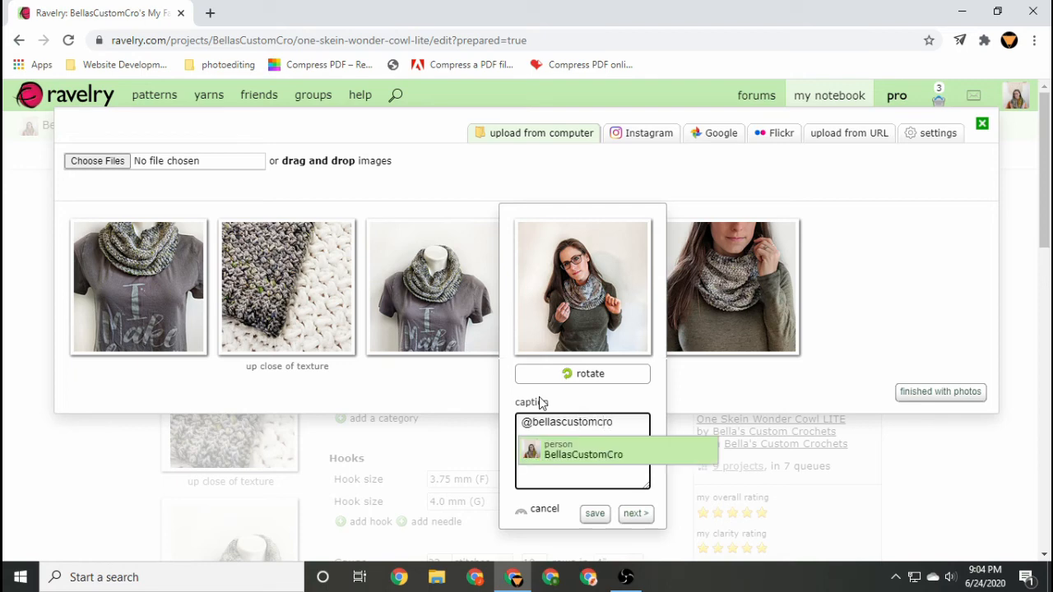
left_click(599, 452)
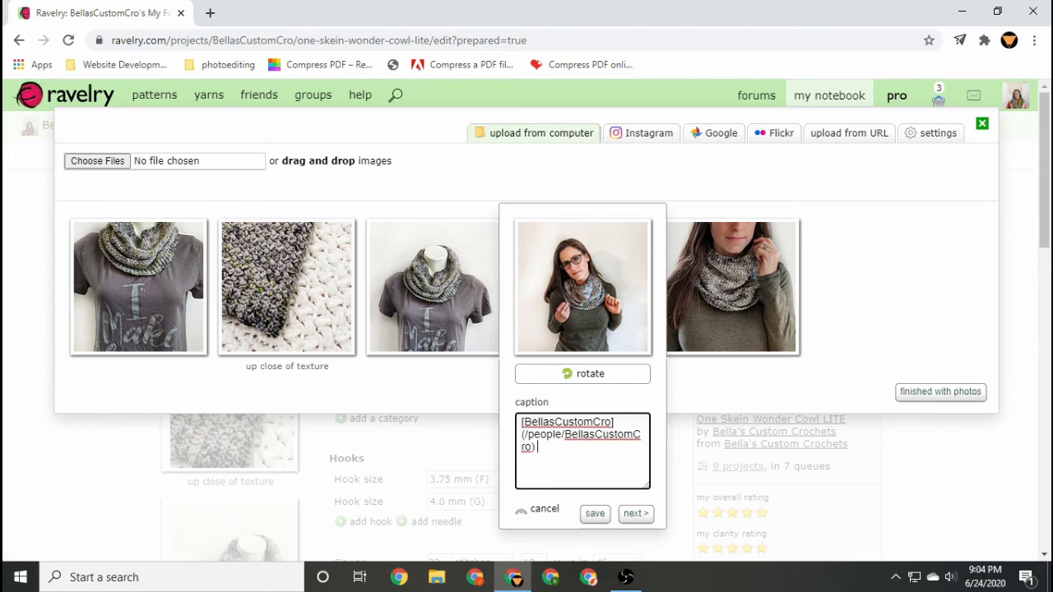
left_click(966, 395)
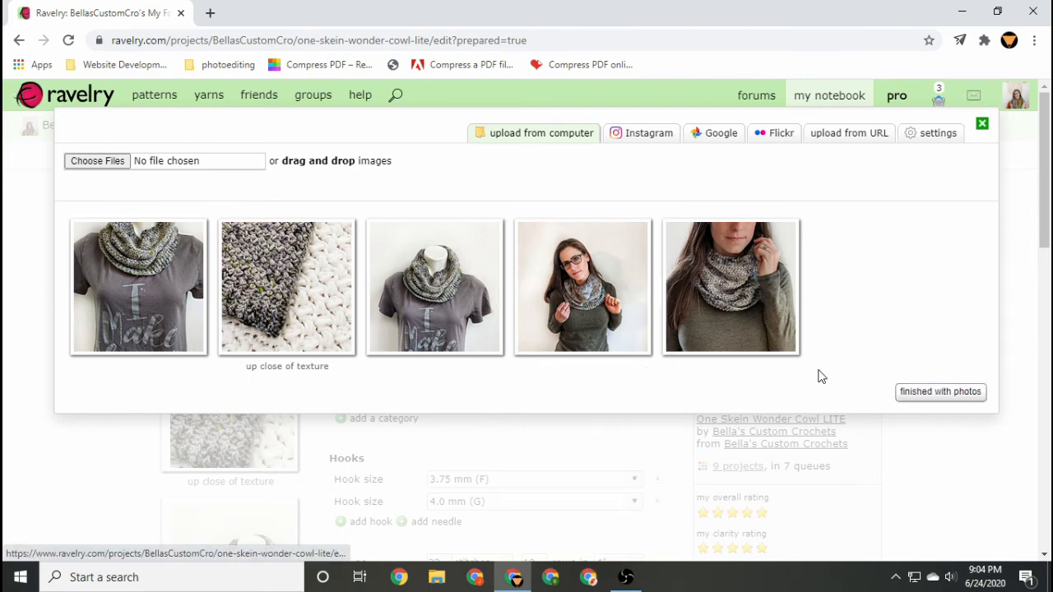
Finish with the photos and save all changes to the project.
left_click(923, 396)
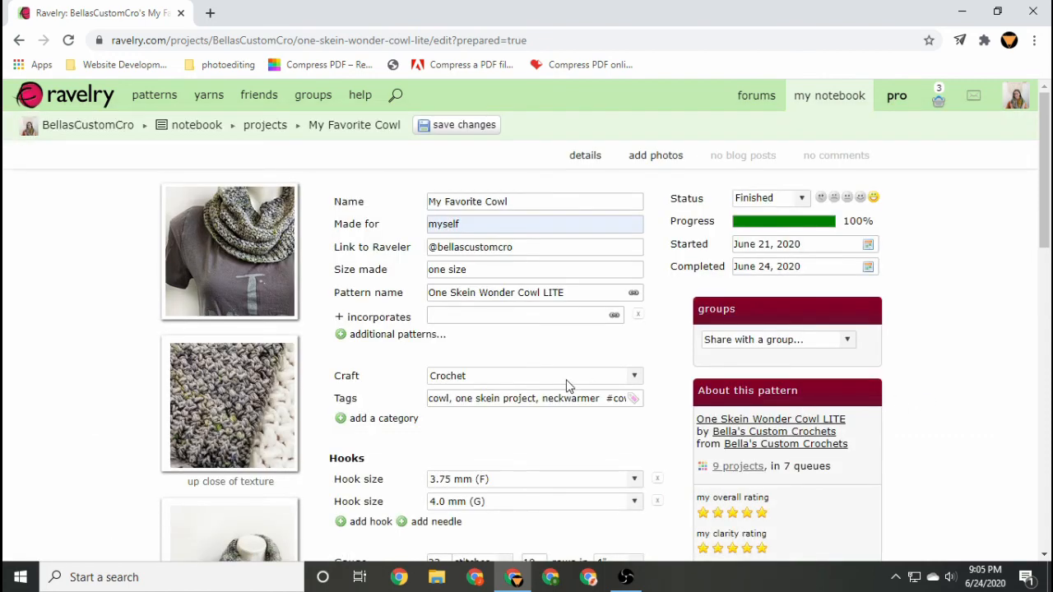
scroll(566, 385, "down", 2)
scroll(566, 385, "up", 2)
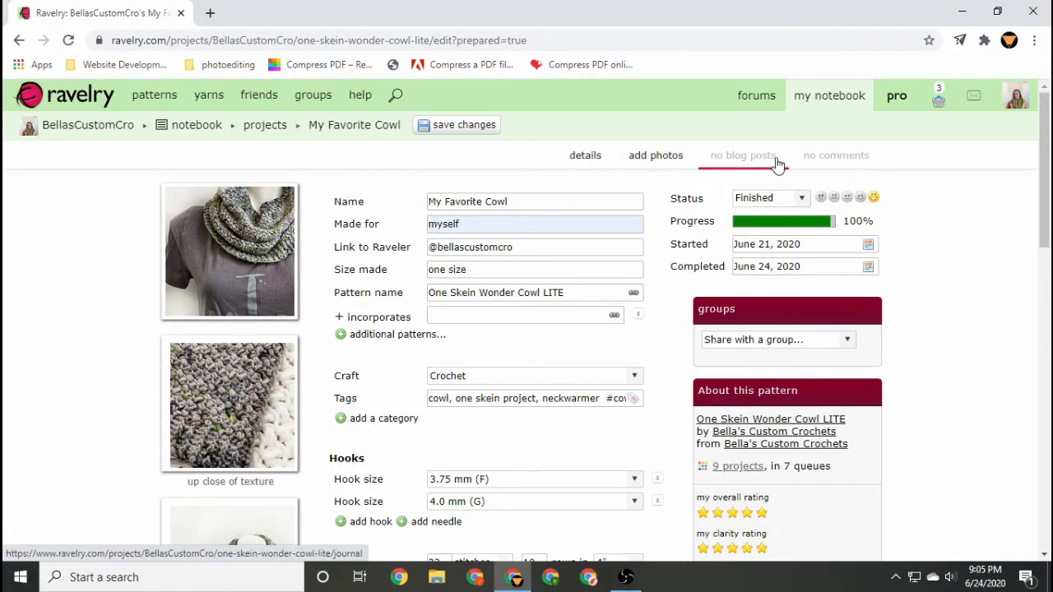
scroll(620, 234, "down", 1)
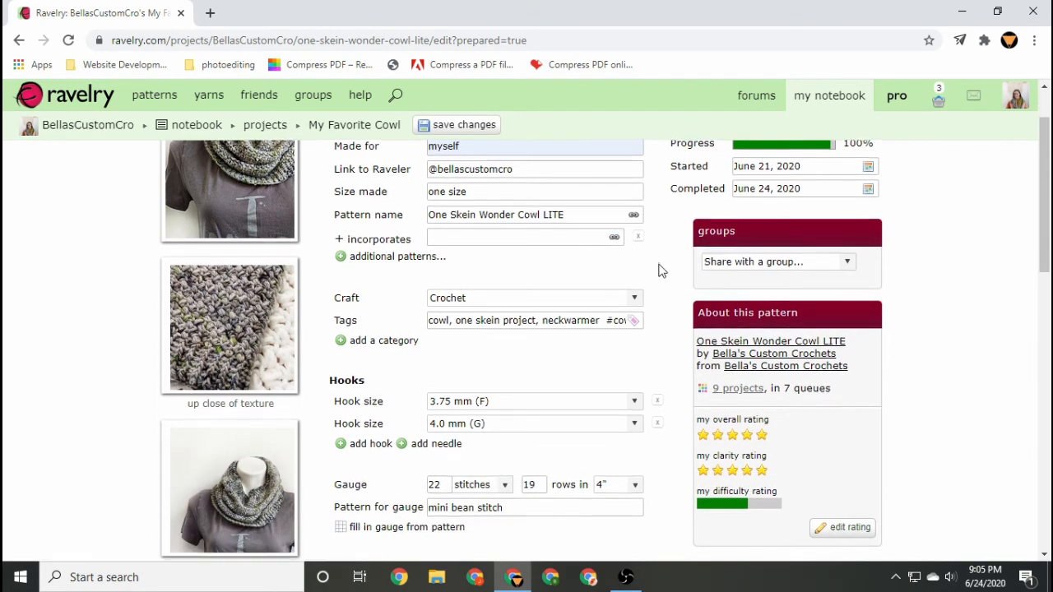
scroll(659, 272, "down", 2)
scroll(660, 271, "down", 5)
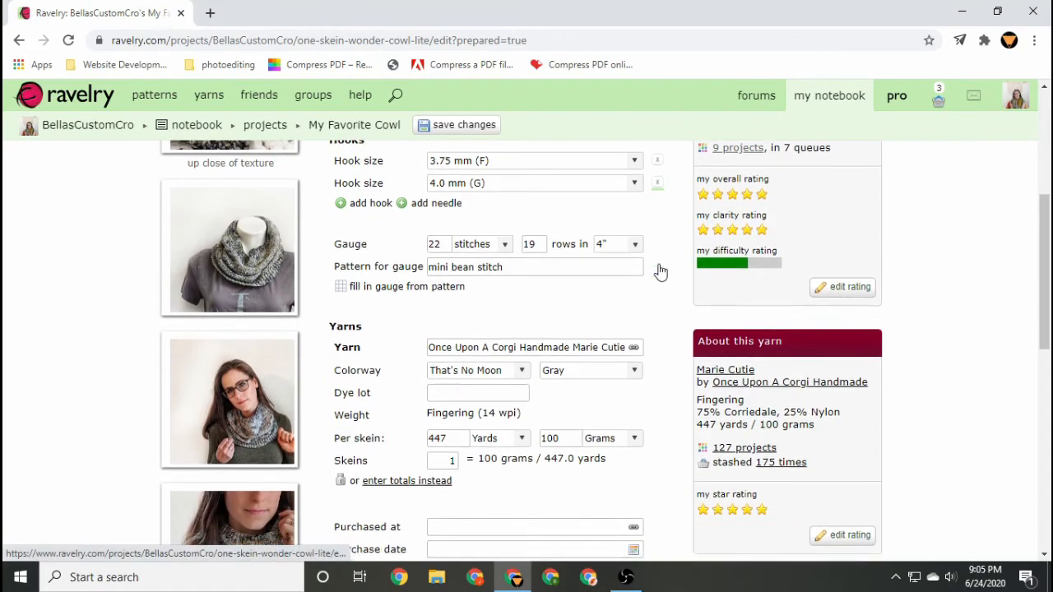
scroll(660, 272, "down", 5)
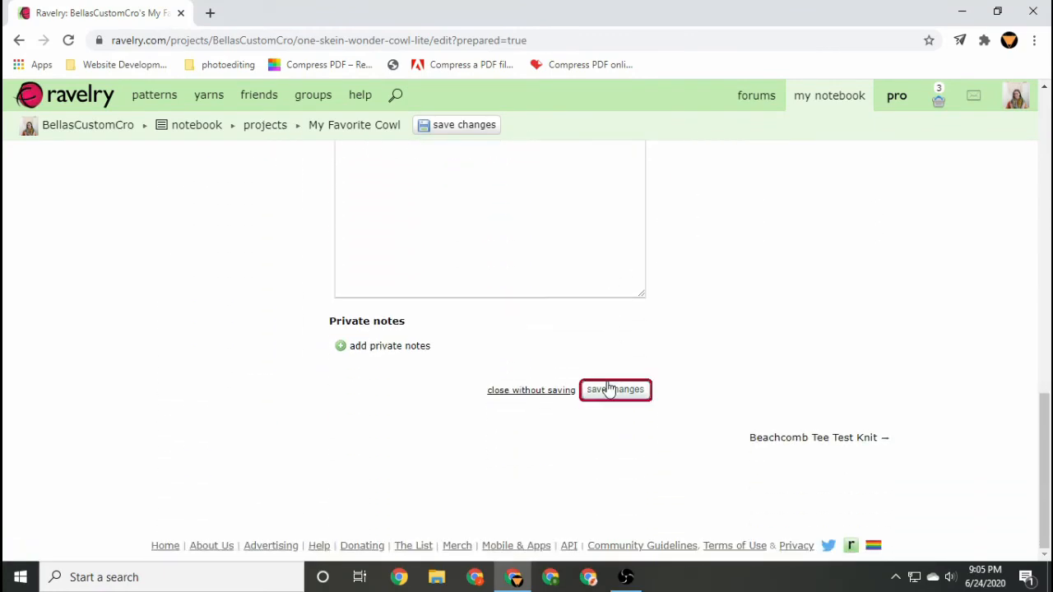
left_click(608, 390)
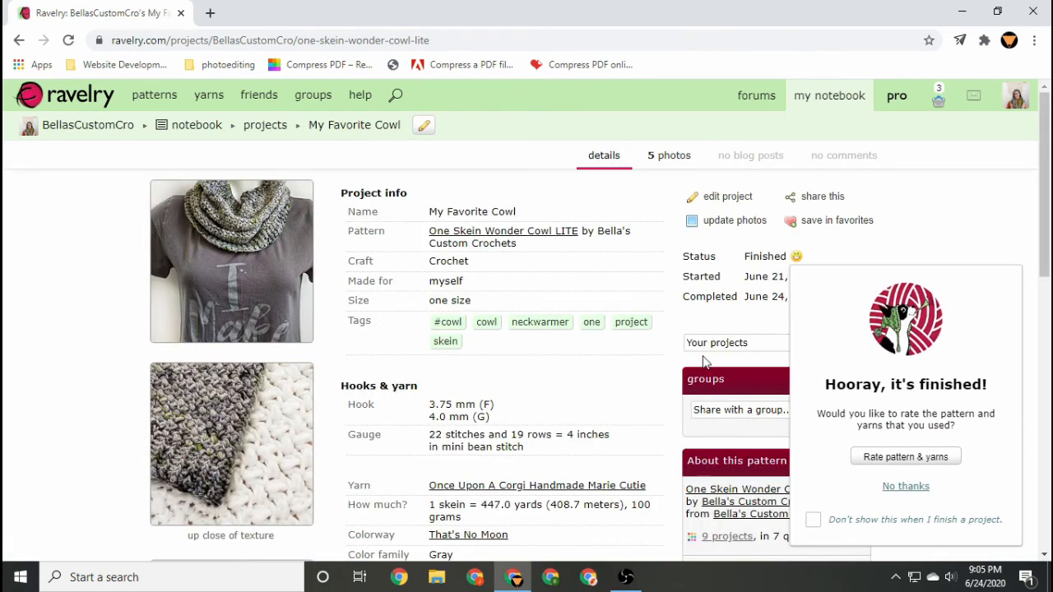
Decline the rating prompt and review the saved project page with its photos, yarn and notes.
left_click(906, 487)
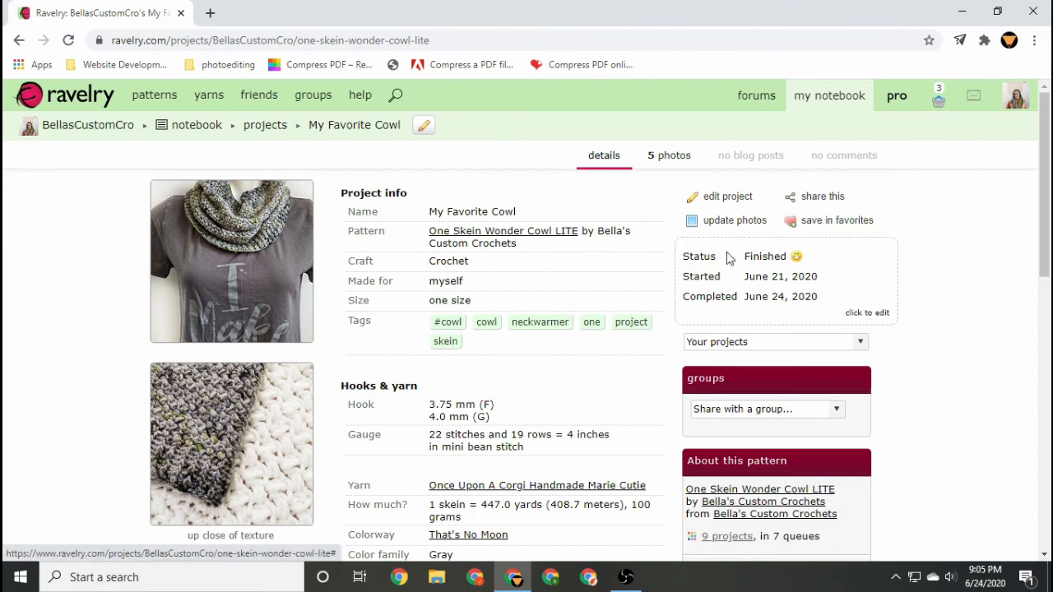
scroll(938, 284, "down", 2)
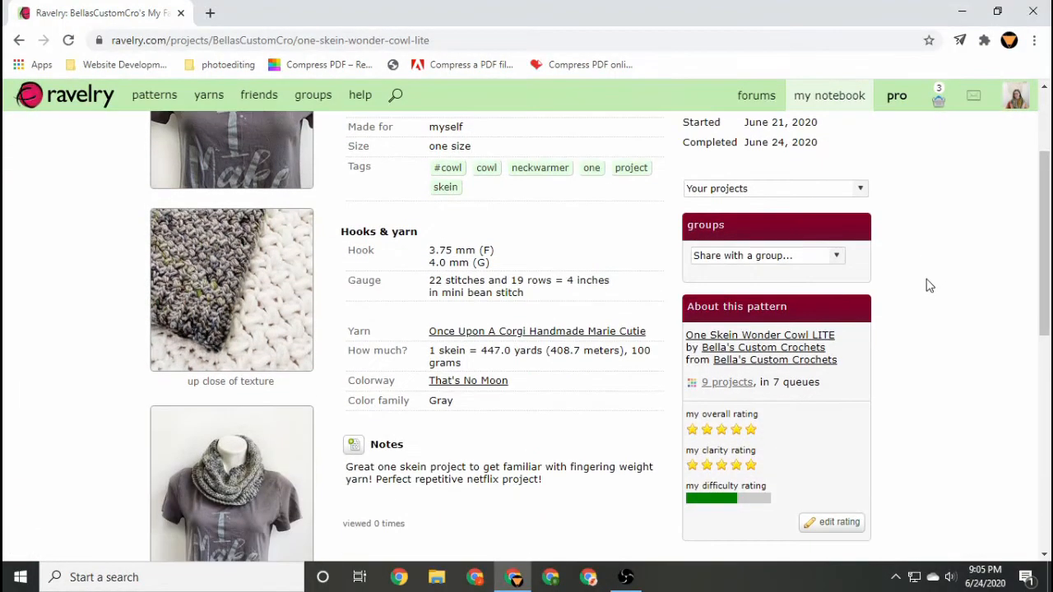
scroll(930, 285, "down", 1)
scroll(930, 286, "down", 2)
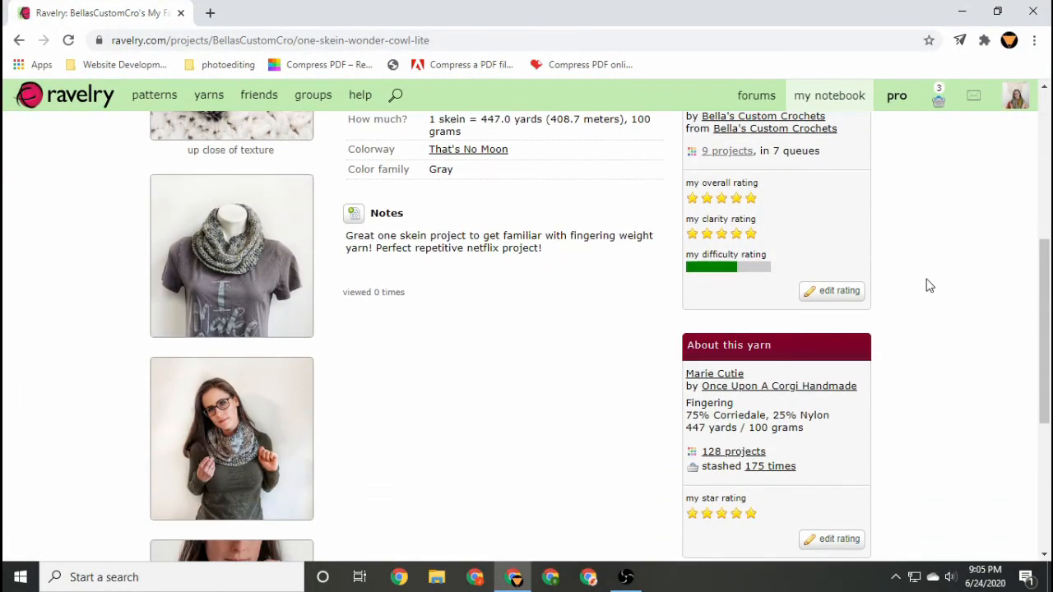
scroll(930, 285, "up", 5)
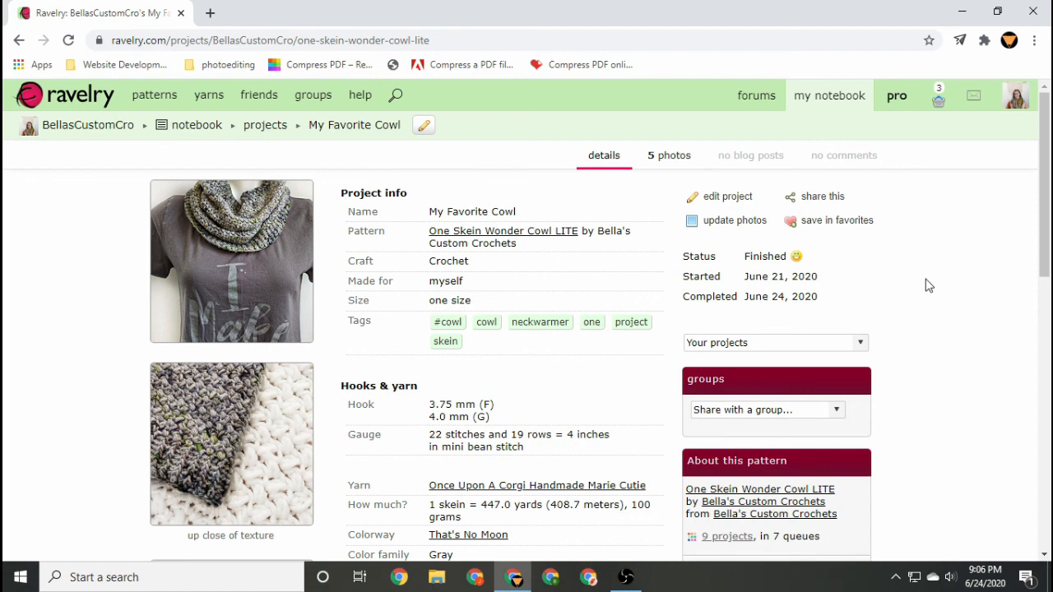
scroll(929, 286, "down", 2)
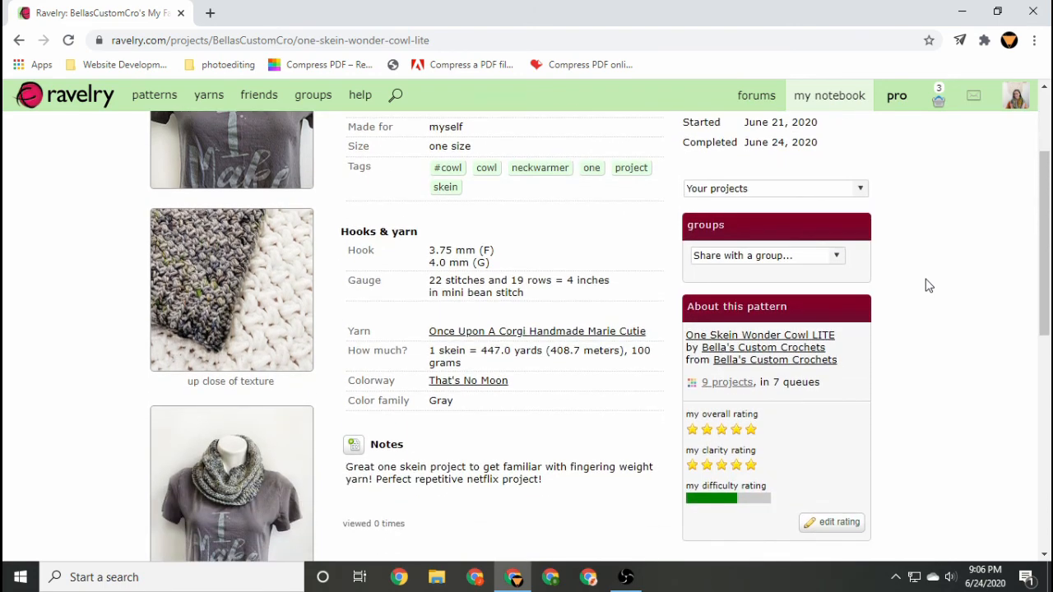